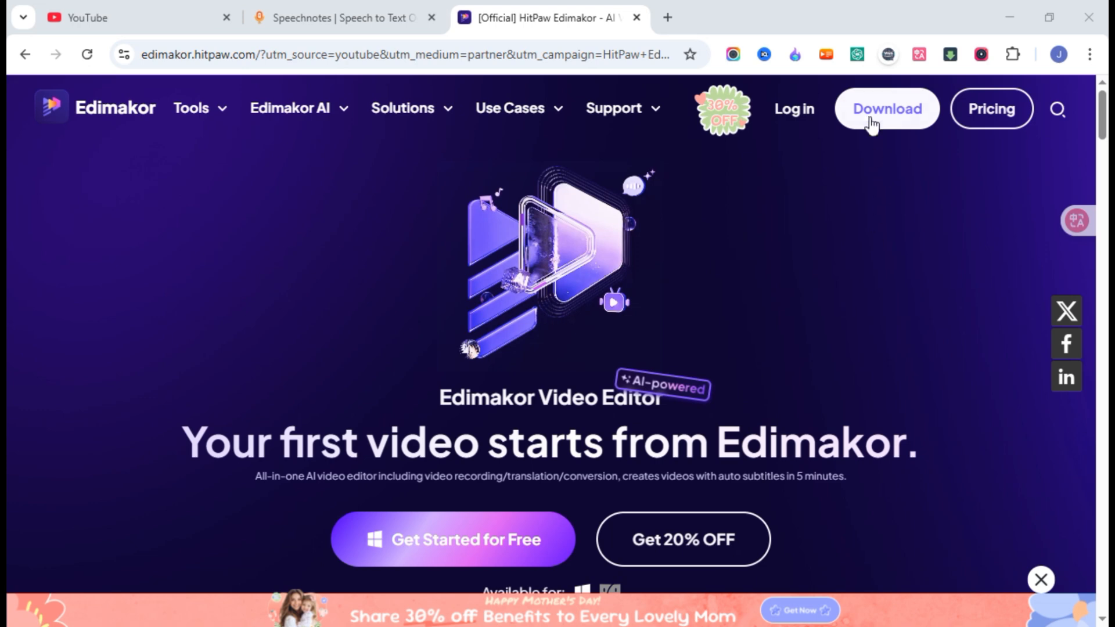
Download the HitPaw Edimakor installer from its website and run the downloaded file.
left_click(886, 107)
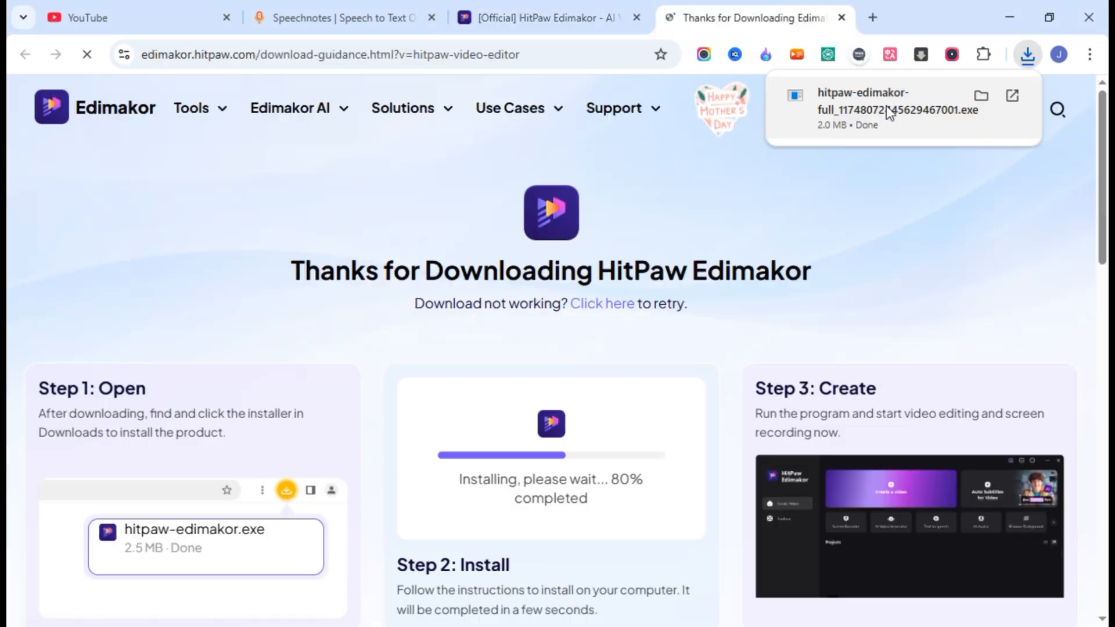
left_click(858, 122)
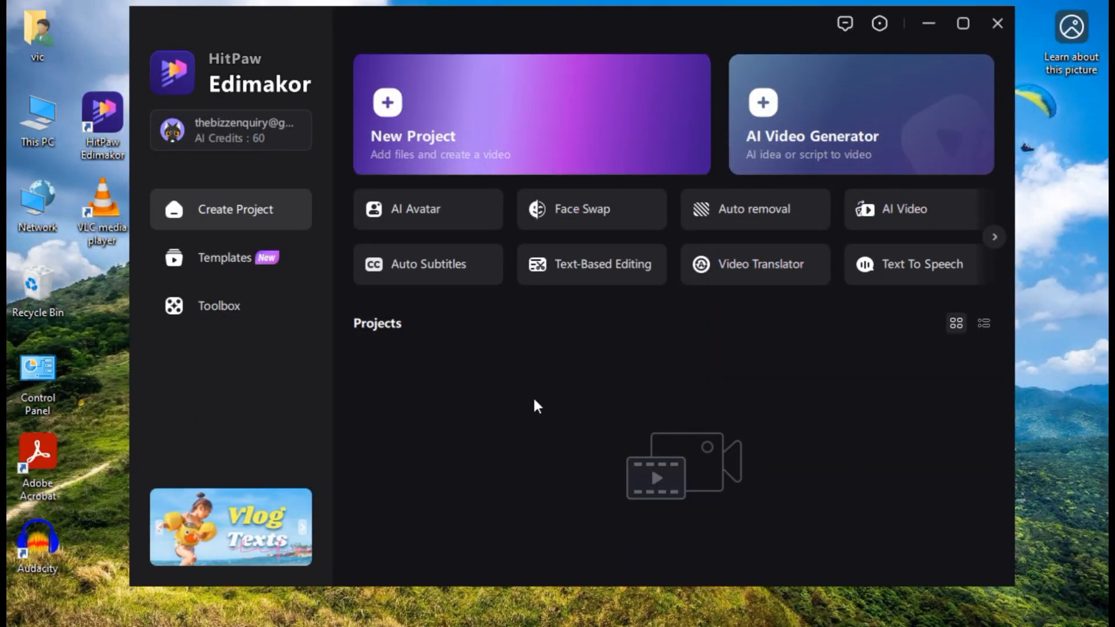
Switch to HitPaw Edimakor and look through all the tools offered in its Toolbox.
left_click(216, 306)
scroll(528, 250, "down", 5)
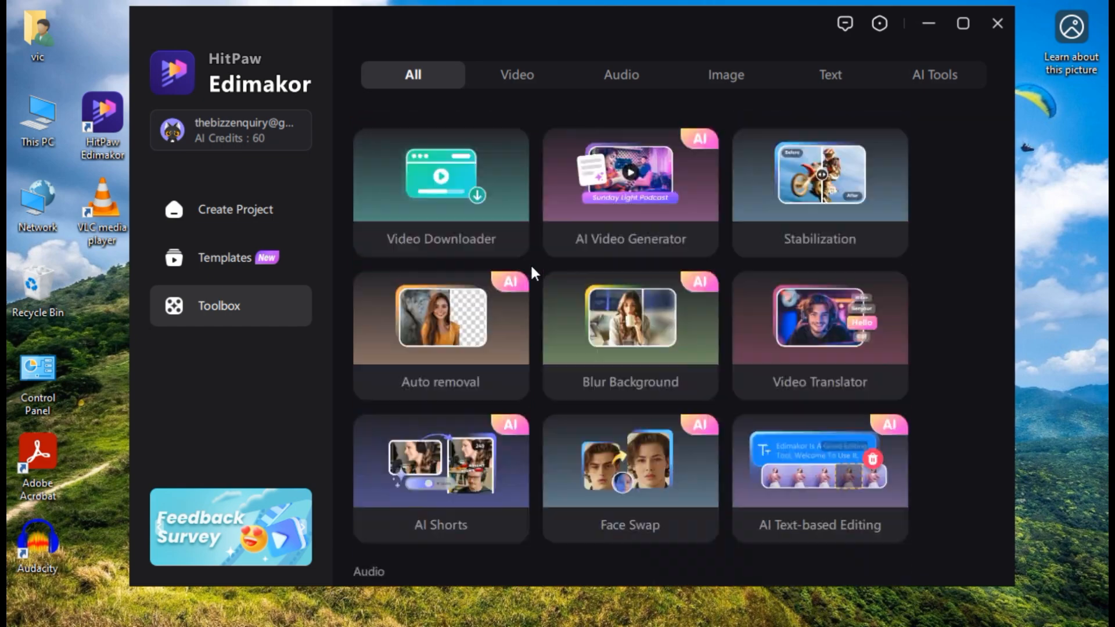
scroll(531, 263, "down", 15)
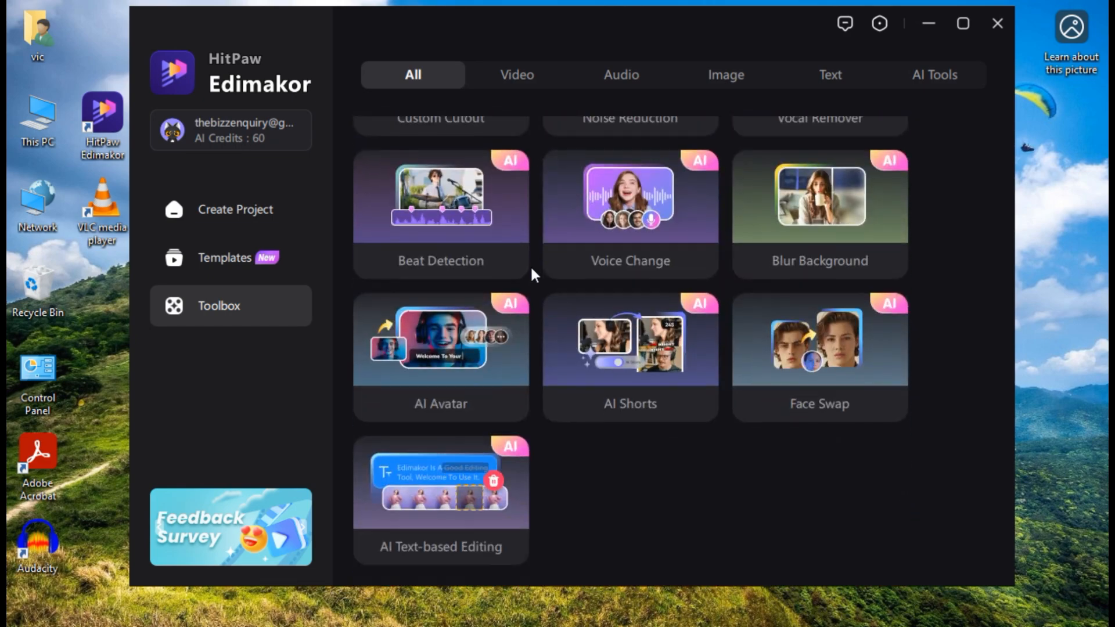
scroll(532, 268, "up", 15)
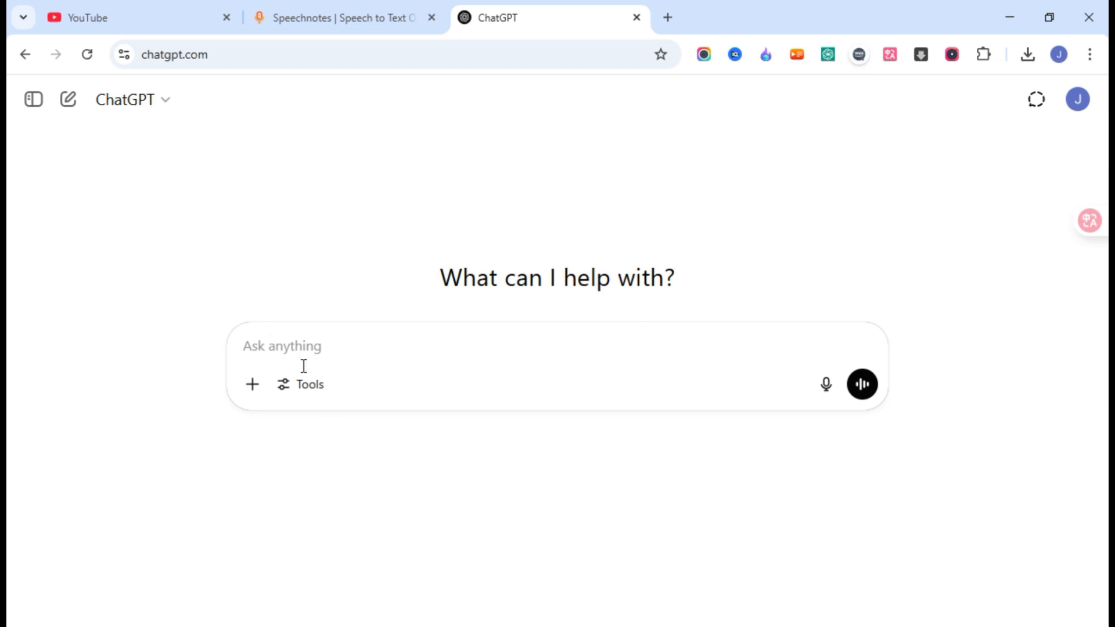
Switch to ChatGPT and submit the request "write a short kids story in hindi about a boy and his friend dog".
left_click(273, 353)
type("write a short kids story in hindi about a boy and his friend dog")
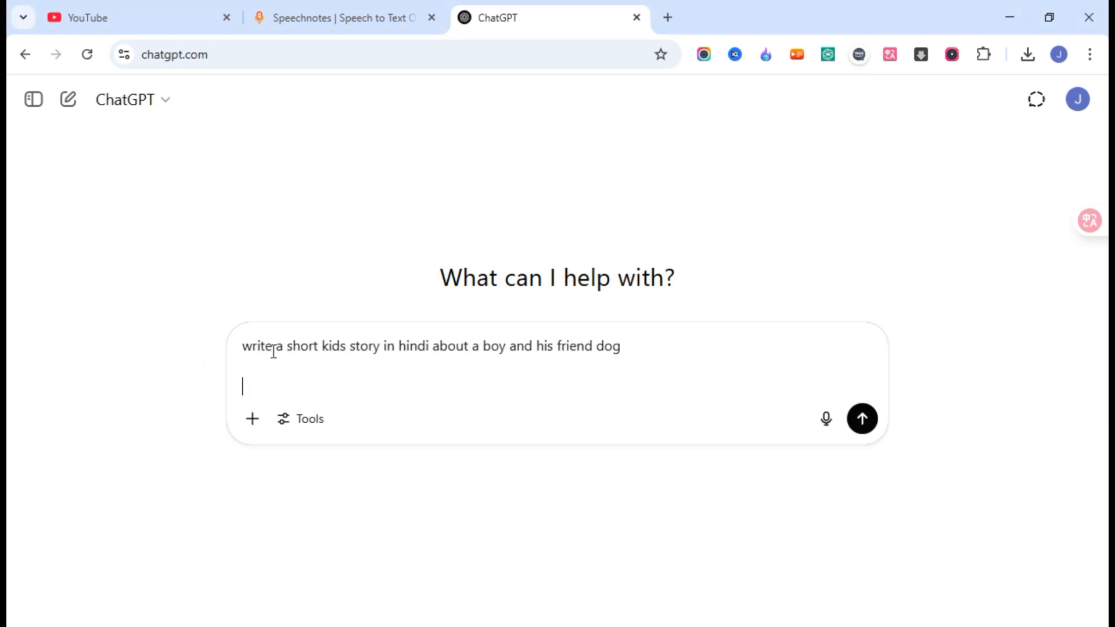
key("BackSpace")
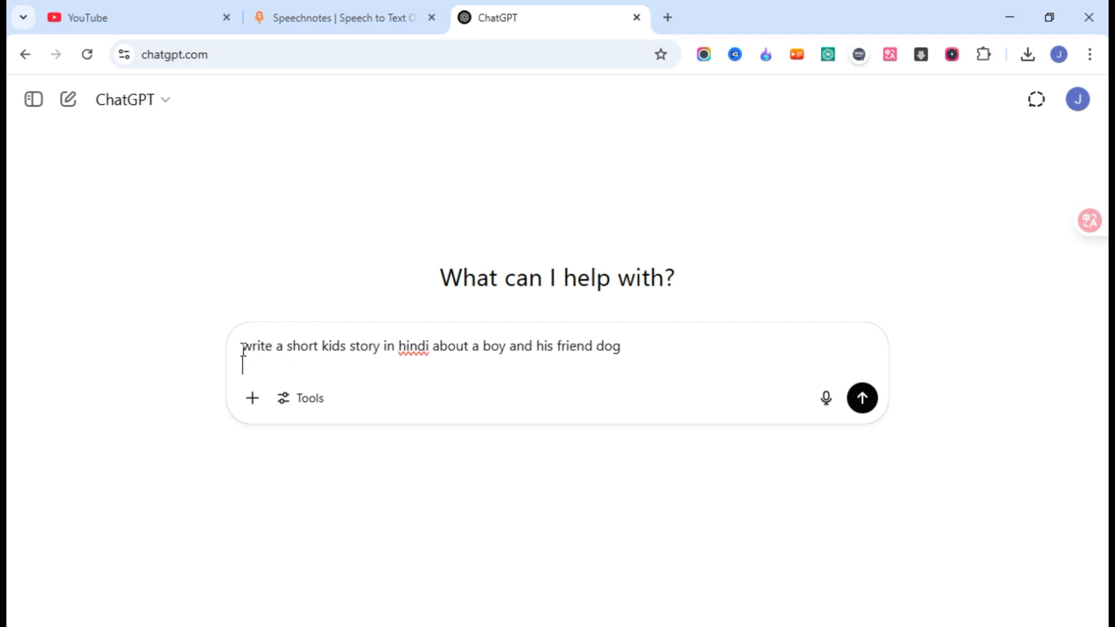
left_click_drag(244, 350, 628, 357)
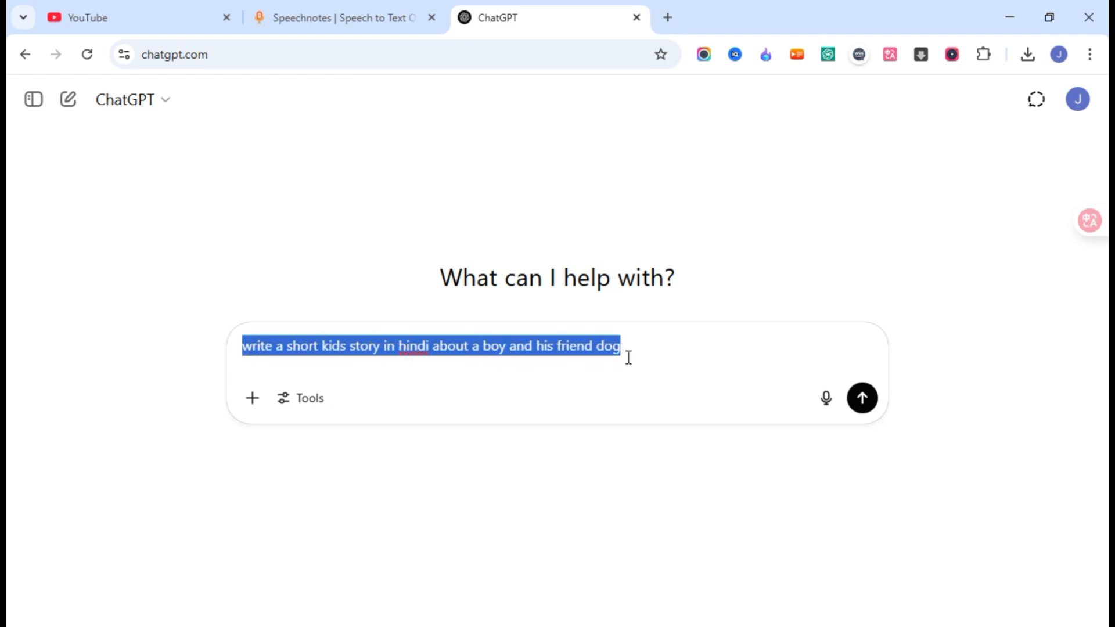
left_click(557, 373)
left_click_drag(472, 347, 655, 342)
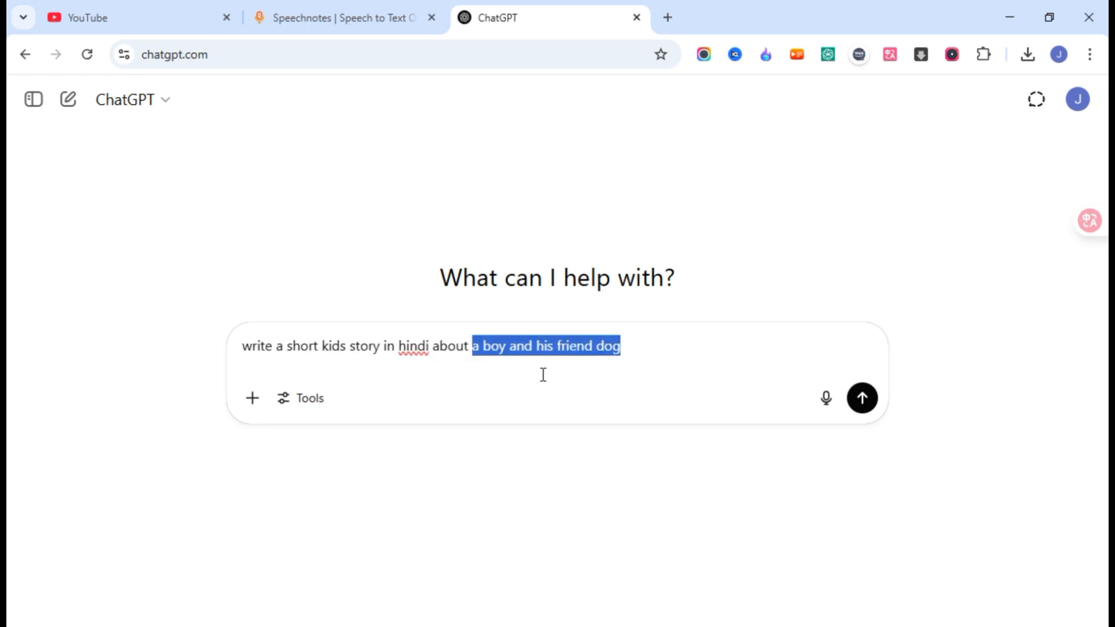
left_click(501, 378)
left_click(863, 401)
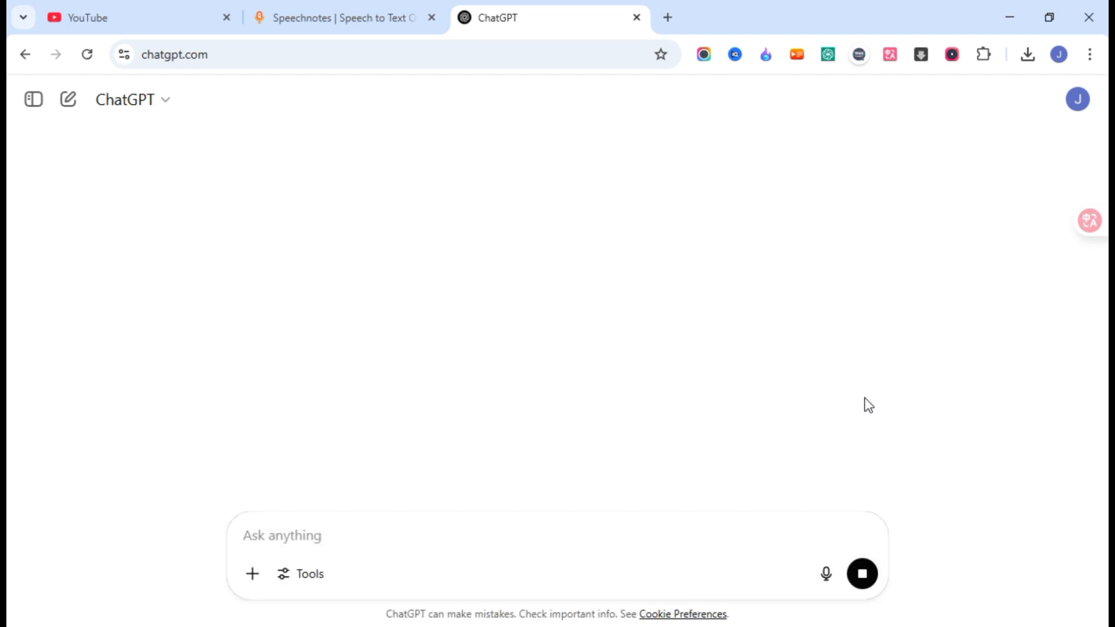
Request English image prompts for the story above, with size "1920x1080" mentioned in all prompts.
scroll(347, 305, "down", 2)
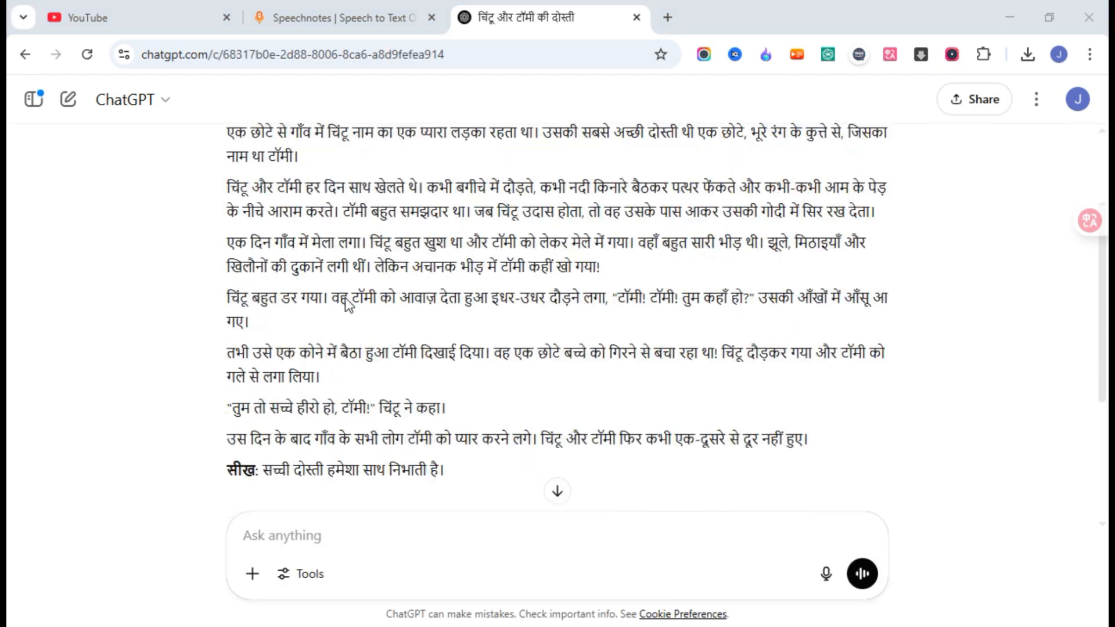
scroll(347, 304, "up", 1)
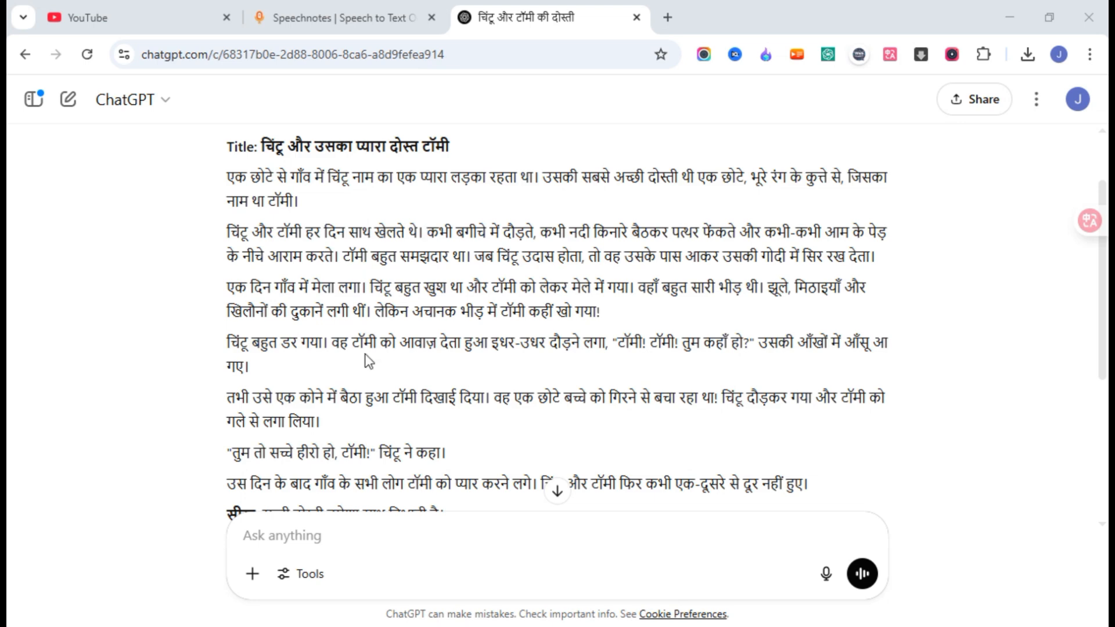
left_click(305, 543)
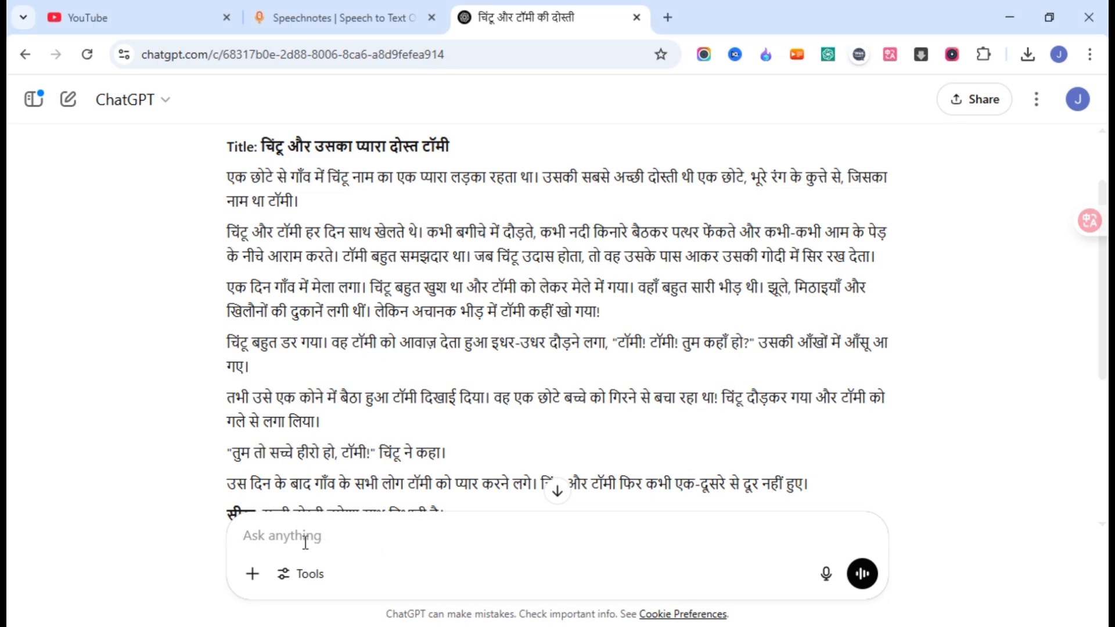
type("now give me image prompt in english for above story, and mention size: \"1920x1080\" in all prompts")
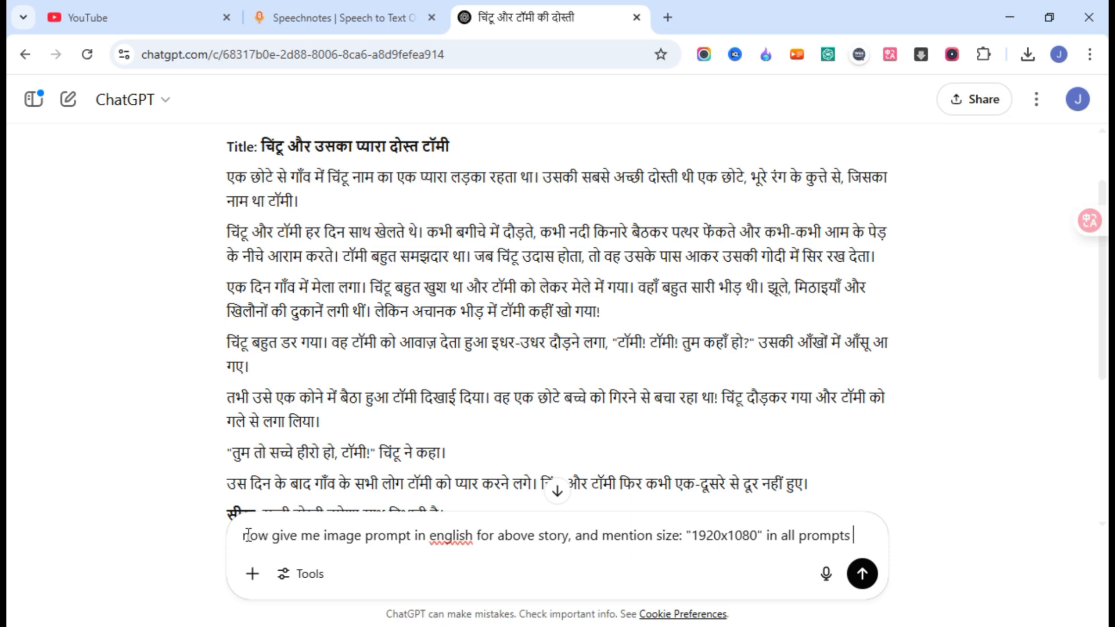
left_click_drag(242, 534, 863, 538)
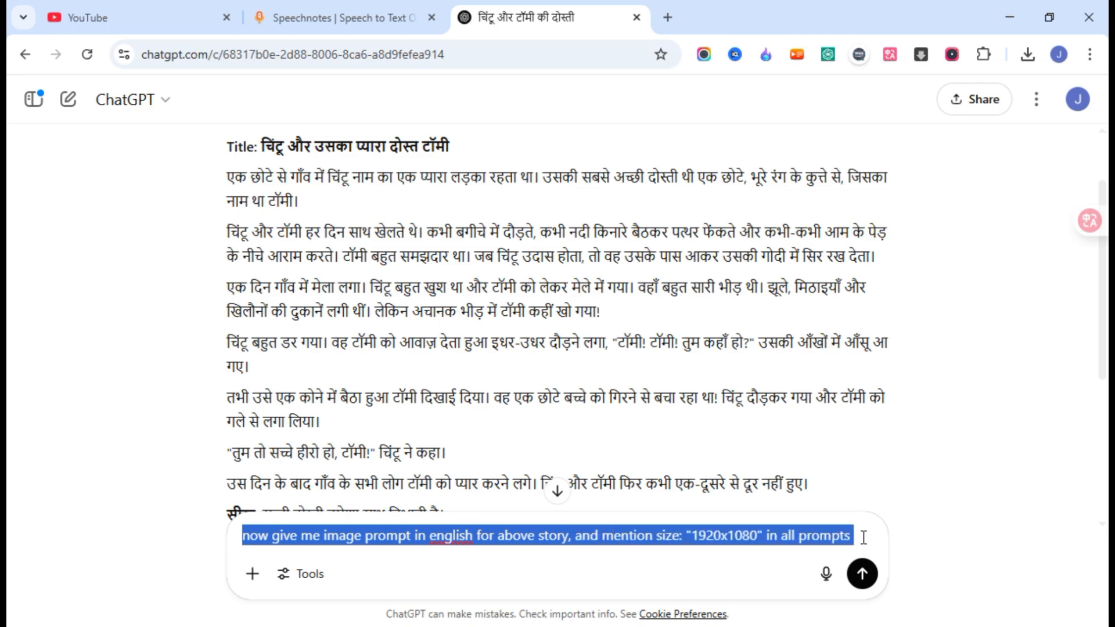
key("Return")
Read through the image prompts written for the story's scenes.
scroll(650, 370, "down", 8)
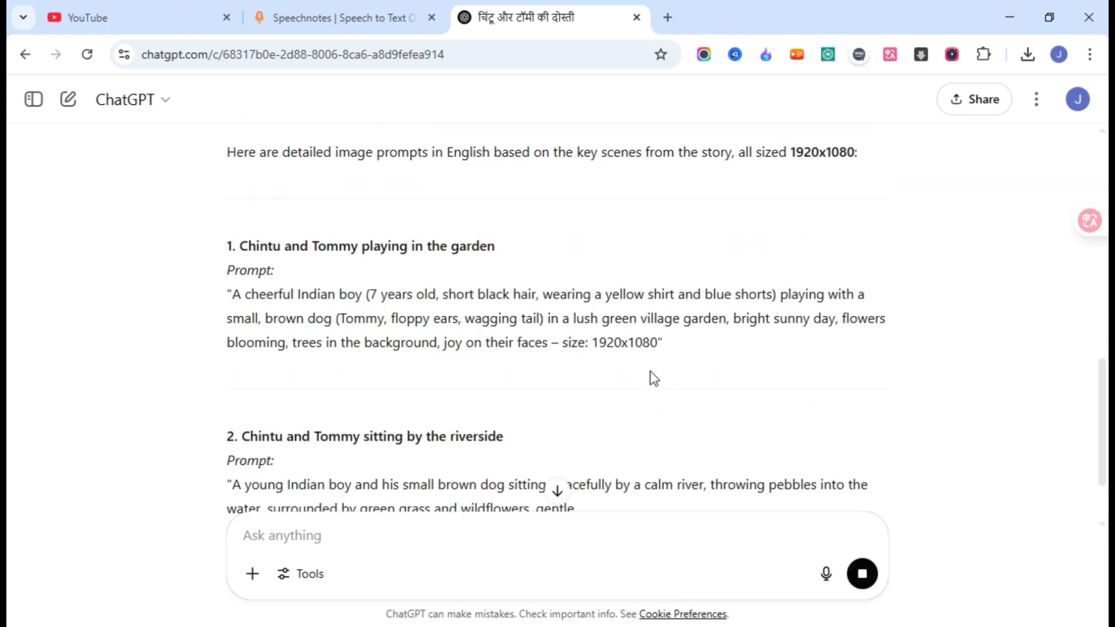
scroll(643, 380, "up", 10)
scroll(389, 425, "down", 2)
scroll(609, 388, "down", 15)
scroll(610, 389, "up", 12)
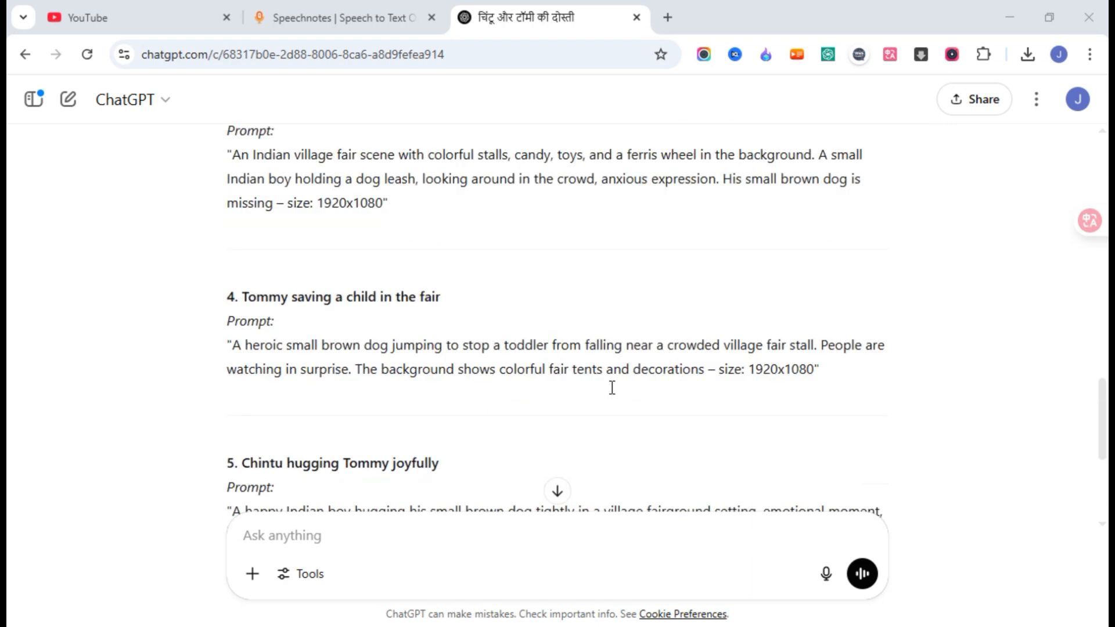
scroll(612, 387, "up", 2)
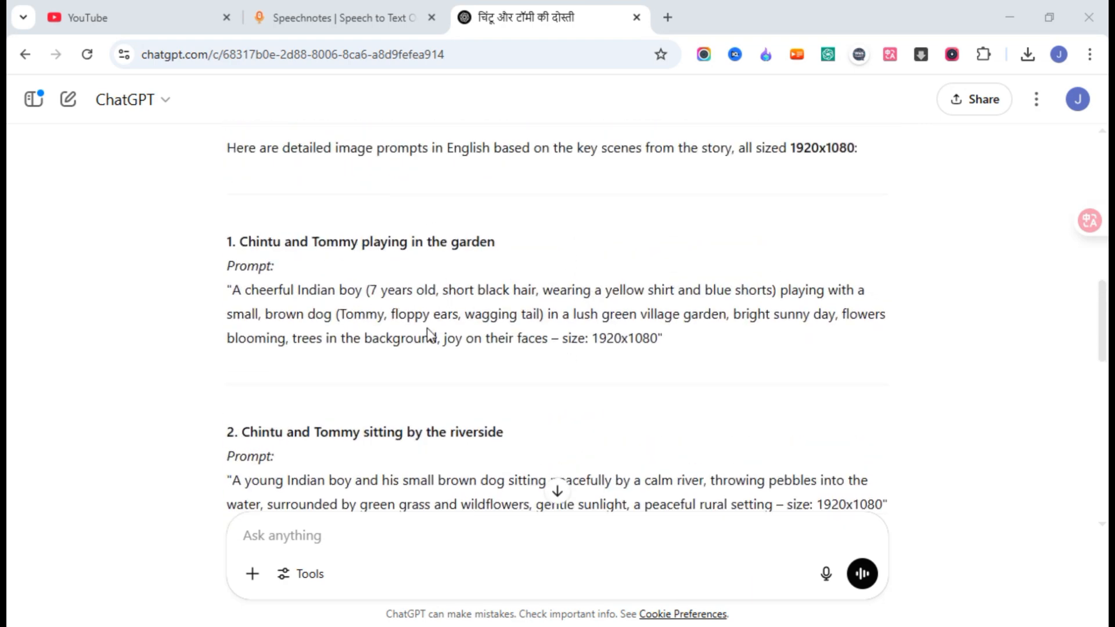
scroll(612, 391, "down", 10)
scroll(612, 388, "up", 3)
scroll(612, 387, "up", 8)
Copy the first image prompt, the boy playing with his dog in the garden, into a new ChatGPT chat and submit it.
left_click(672, 6)
left_click(334, 431)
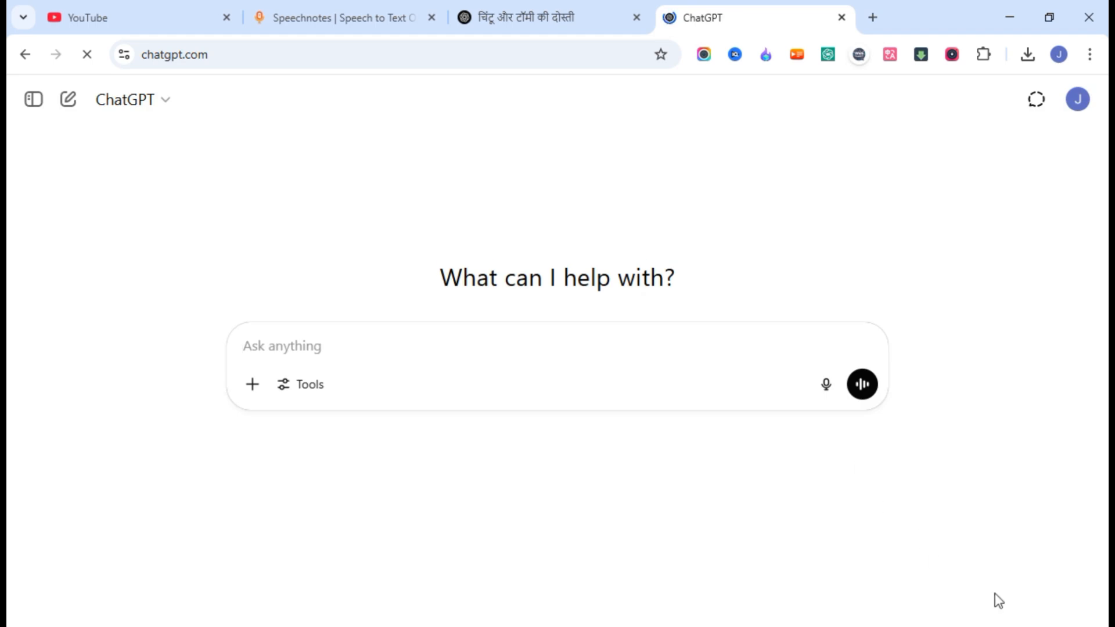
key("ctrl+shift+Tab")
left_click_drag(229, 288, 637, 365)
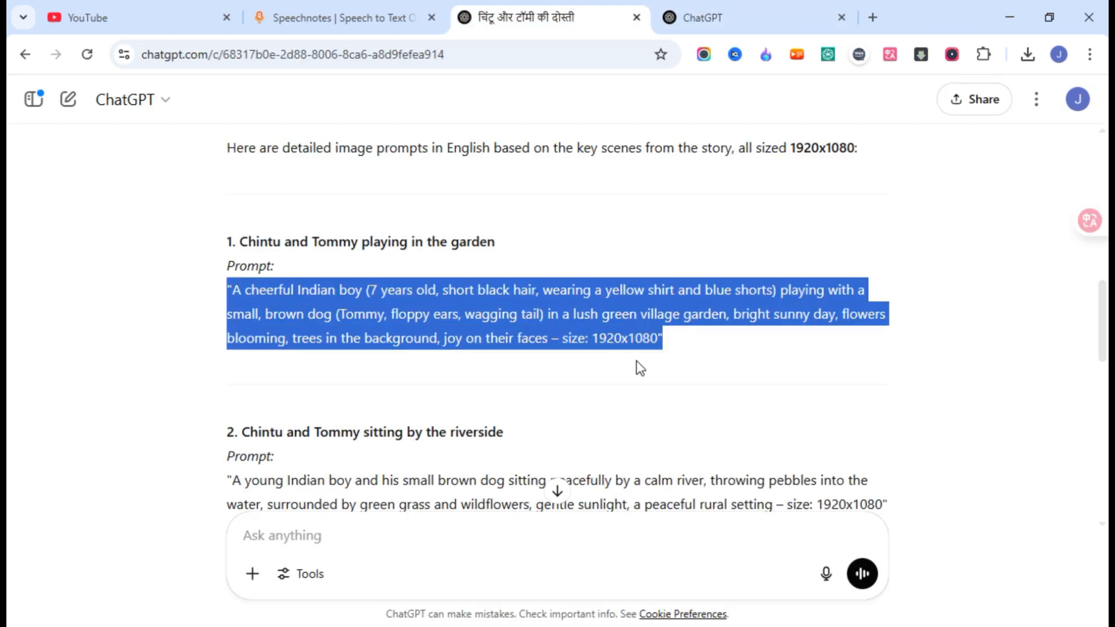
key("ctrl+c")
key("ctrl+Tab")
key("ctrl+v")
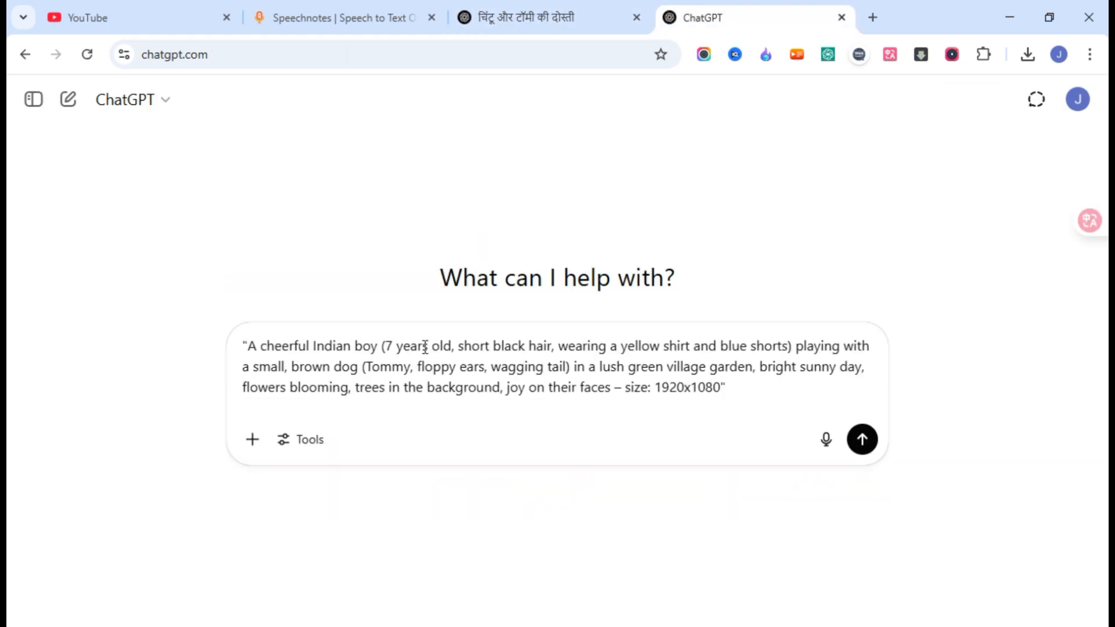
left_click(863, 442)
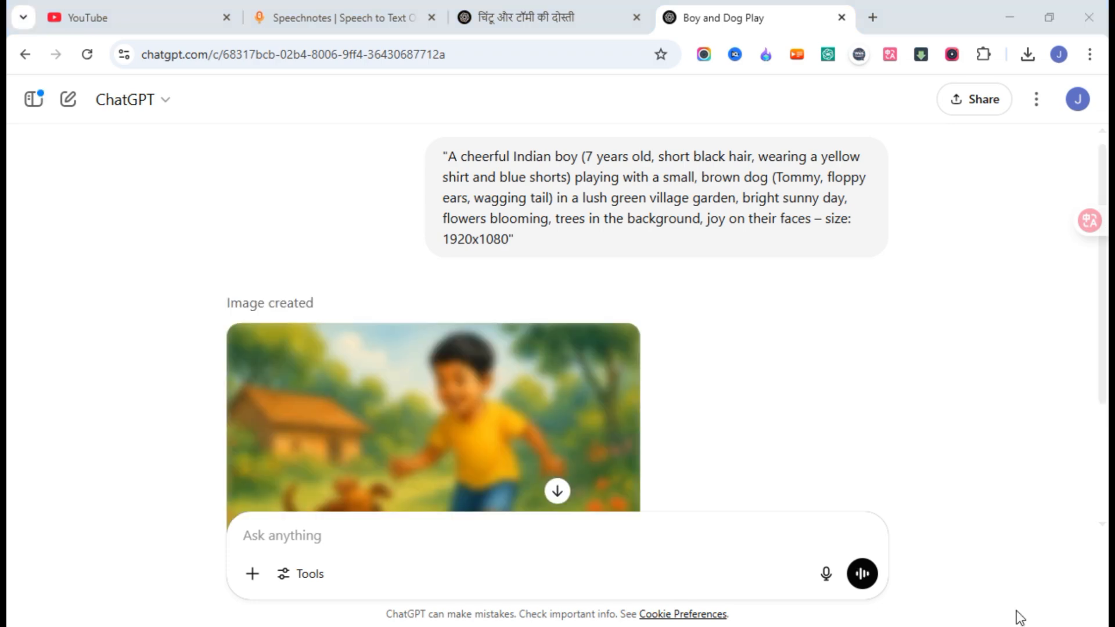
Download the generated image of the boy and dog playing in the garden.
scroll(832, 380, "down", 3)
mouse_move(286, 269)
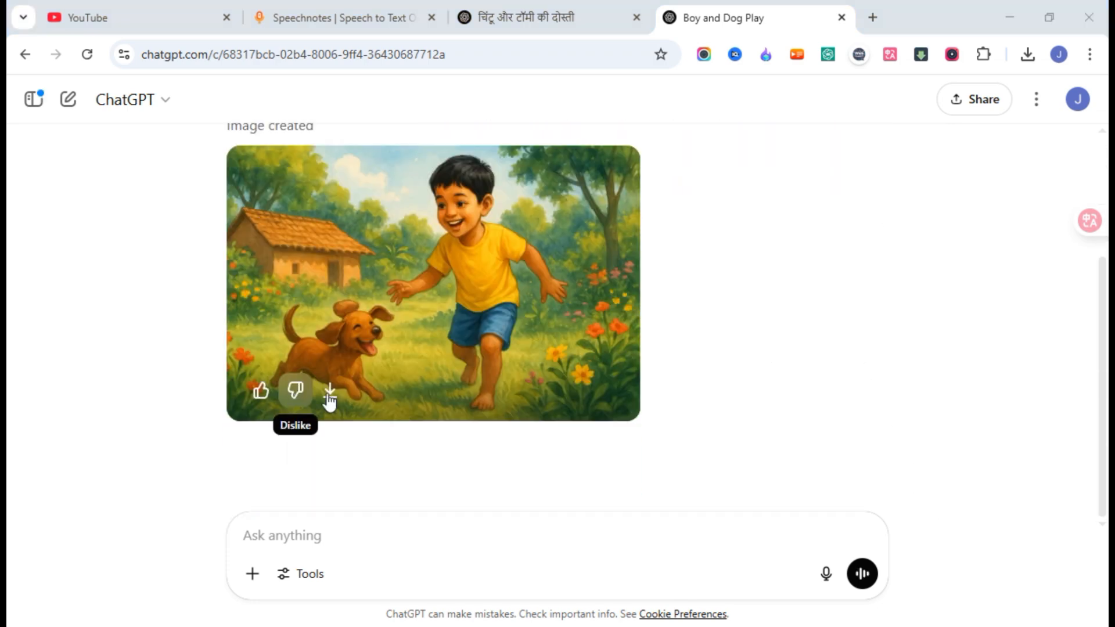
left_click(339, 398)
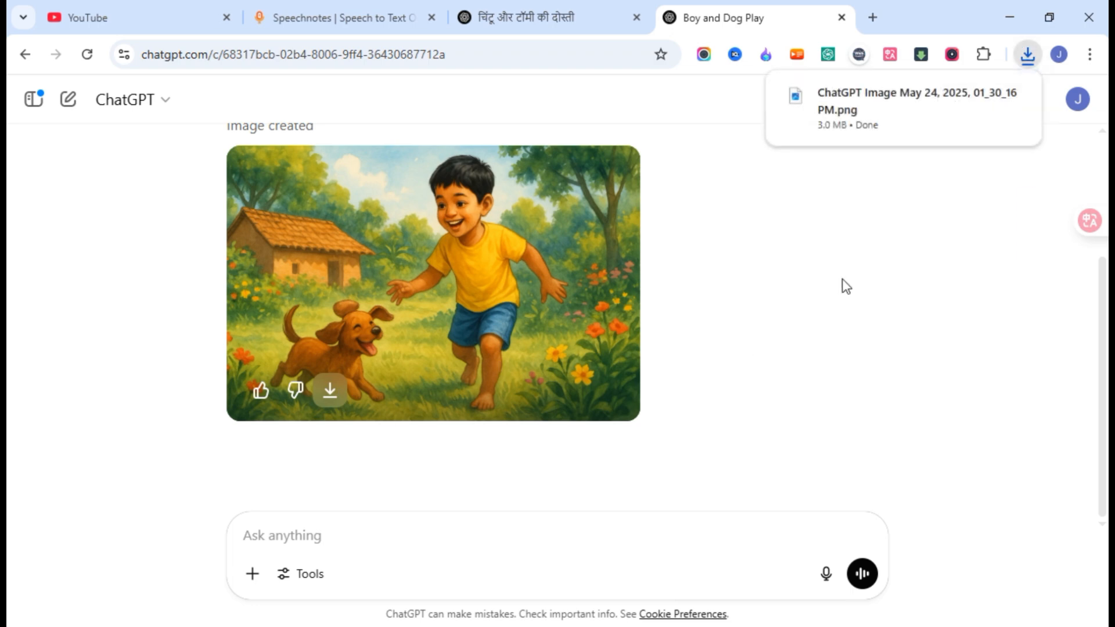
Generate the riverside scene from the second image prompt in the image chat and download the resulting picture.
key("ctrl+shift+Tab")
left_click_drag(232, 221, 662, 277)
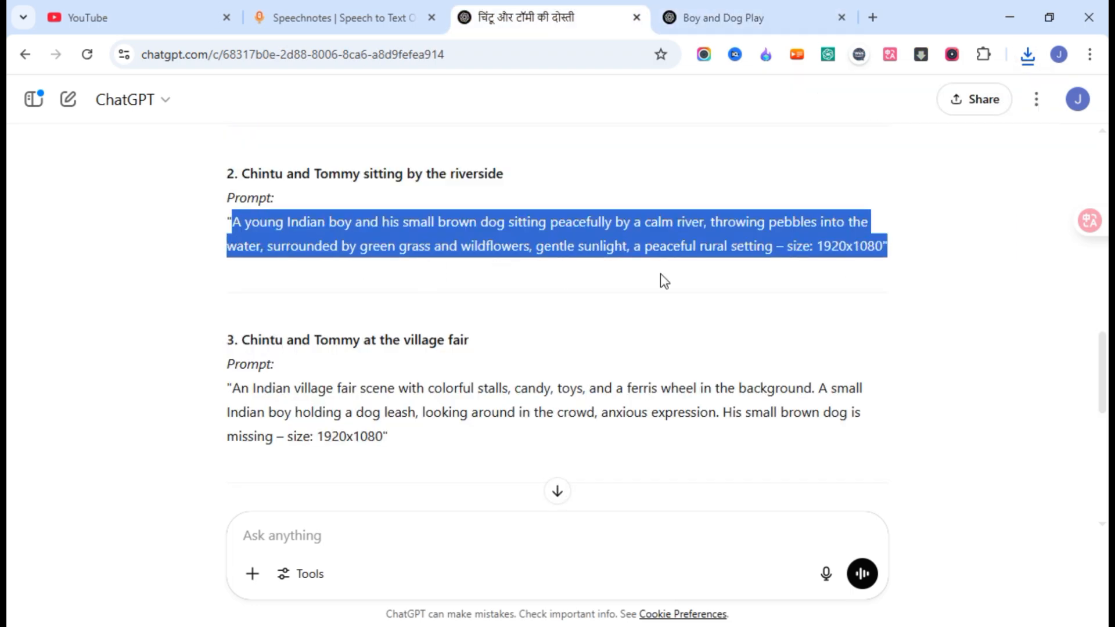
key("ctrl+c")
key("ctrl+Tab")
left_click(386, 528)
key("ctrl+v")
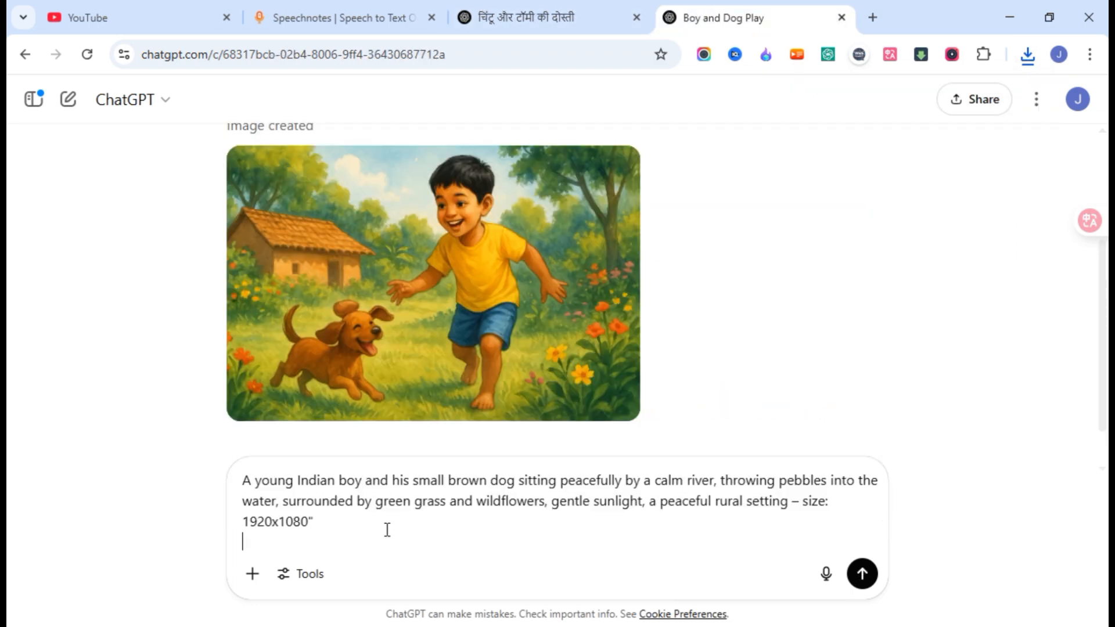
left_click(862, 575)
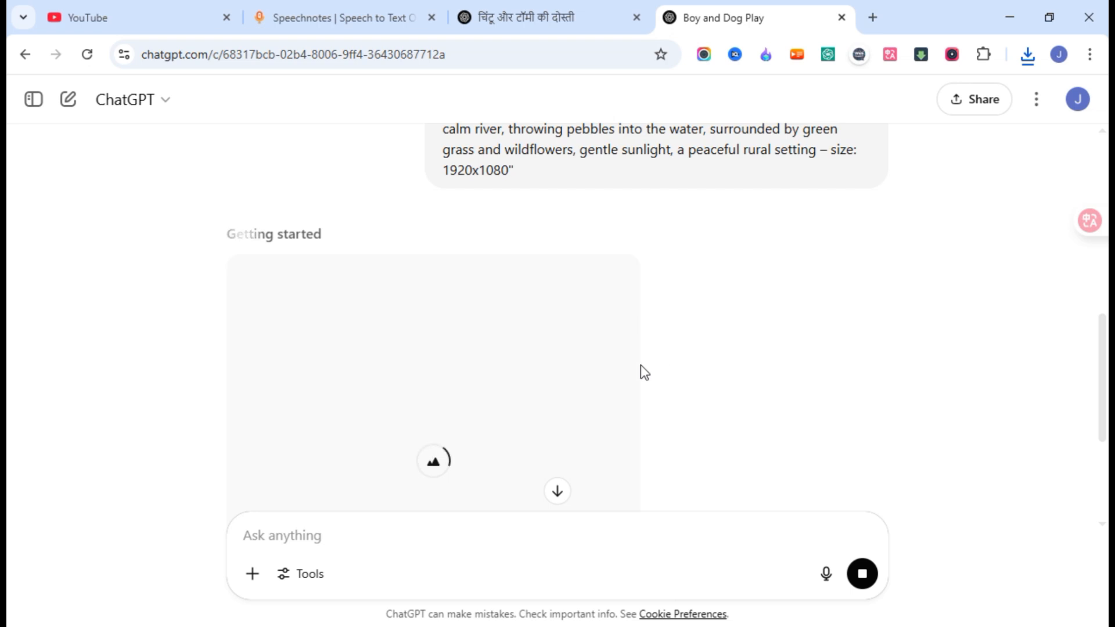
scroll(561, 369, "down", 1)
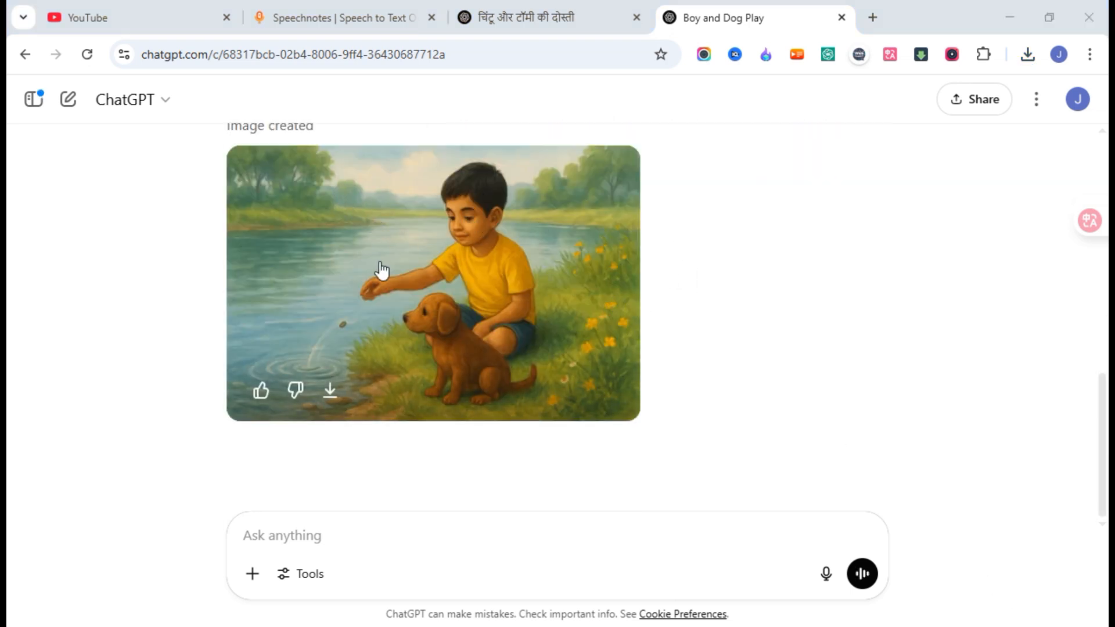
left_click(332, 391)
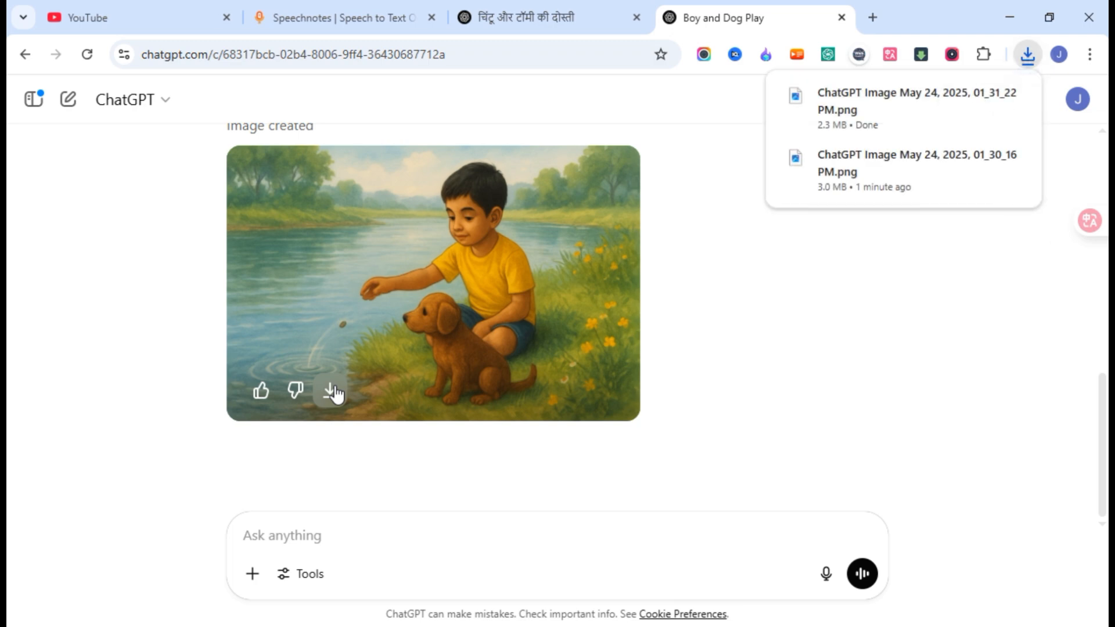
Submit the image prompt for the happy boy hugging his small brown dog in a village fairground, size 1920x1080.
left_click(334, 538)
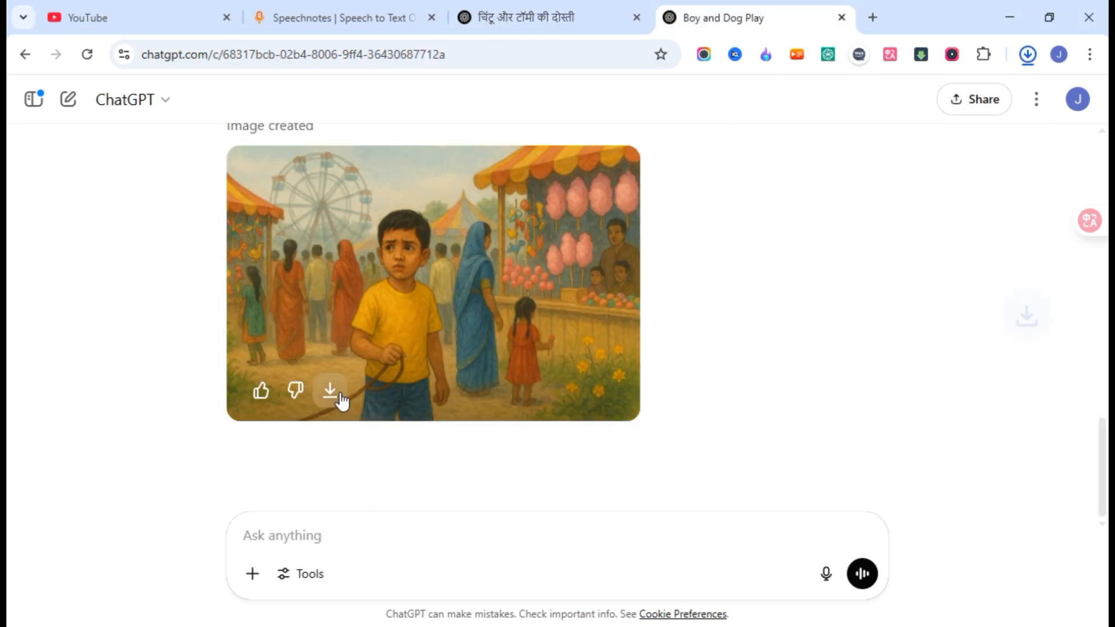
key("ctrl+shift+Tab")
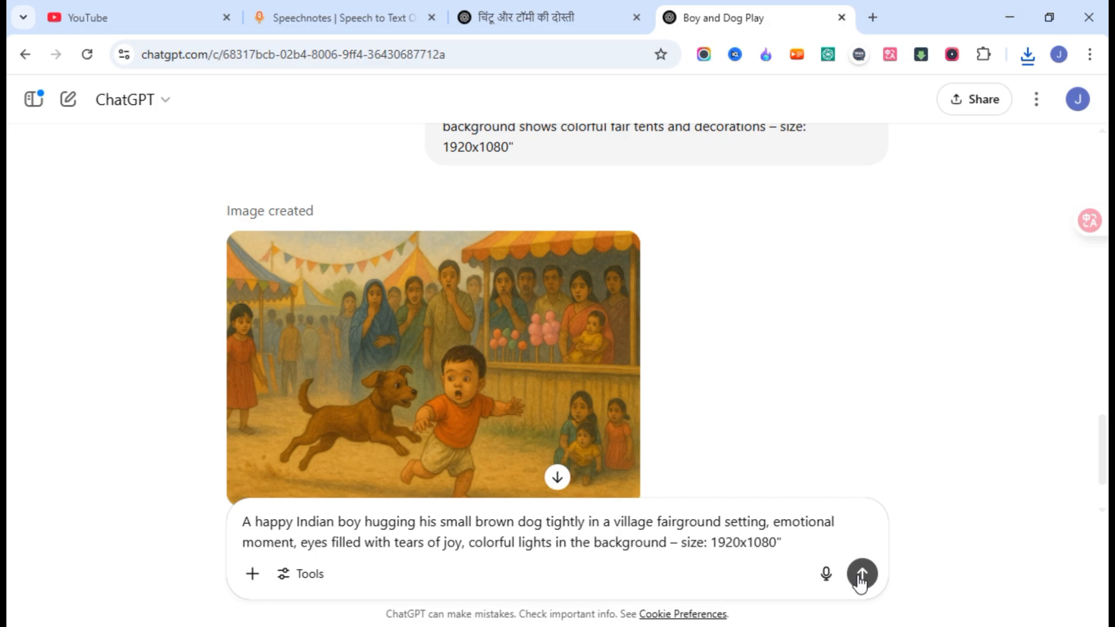
left_click(861, 575)
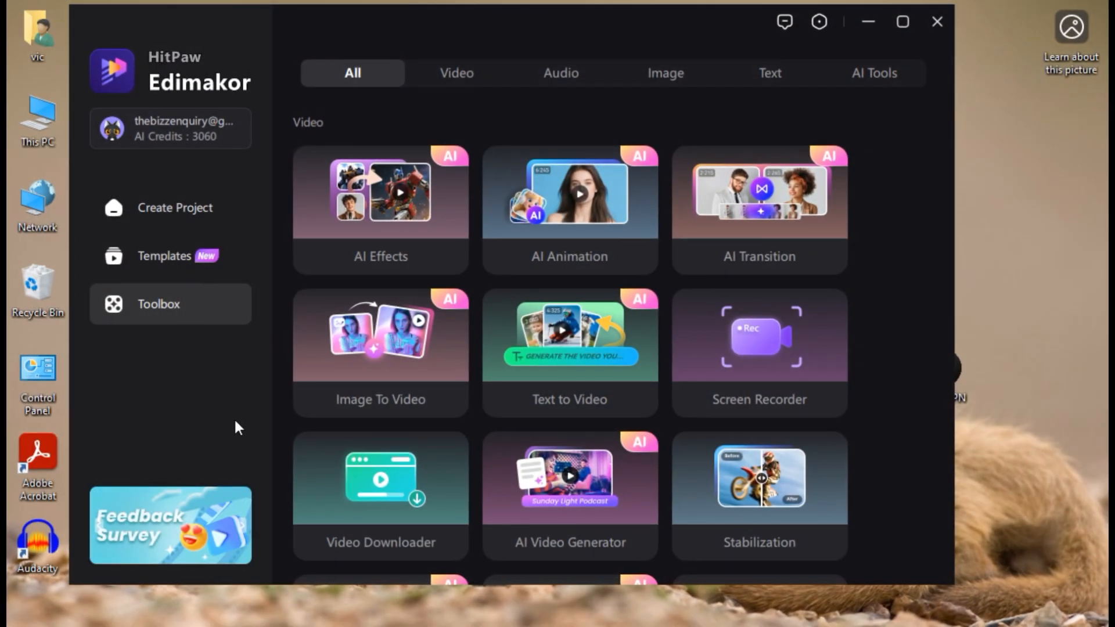
Open Edimakor's Image To Video tool and upload the boy-and-dog garden image as a single landscape image.
left_click(390, 345)
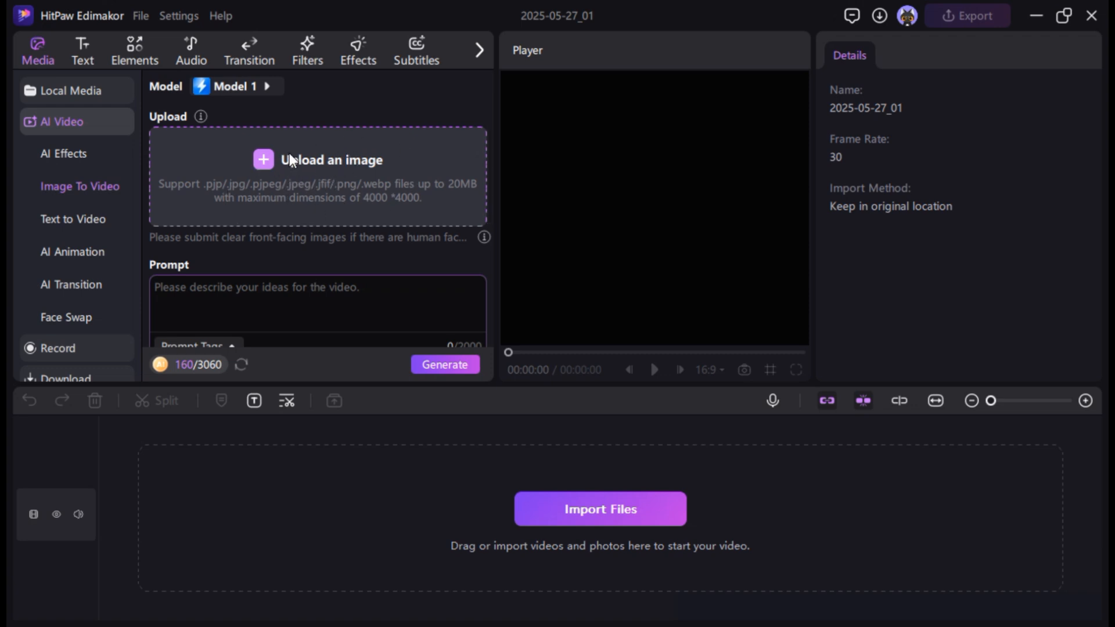
left_click(326, 158)
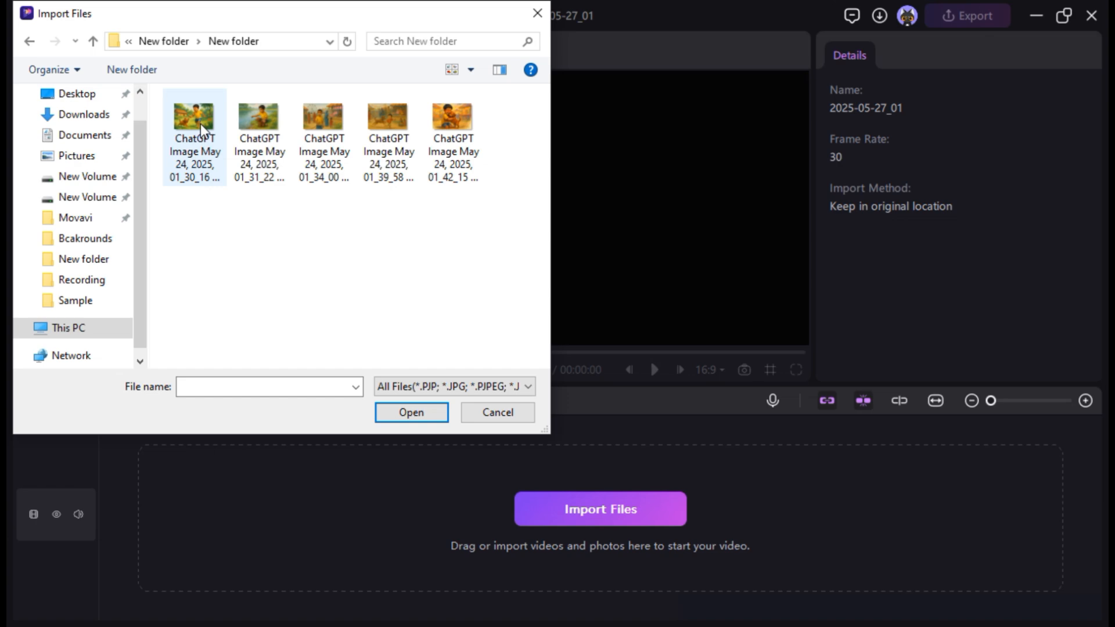
left_click(200, 124)
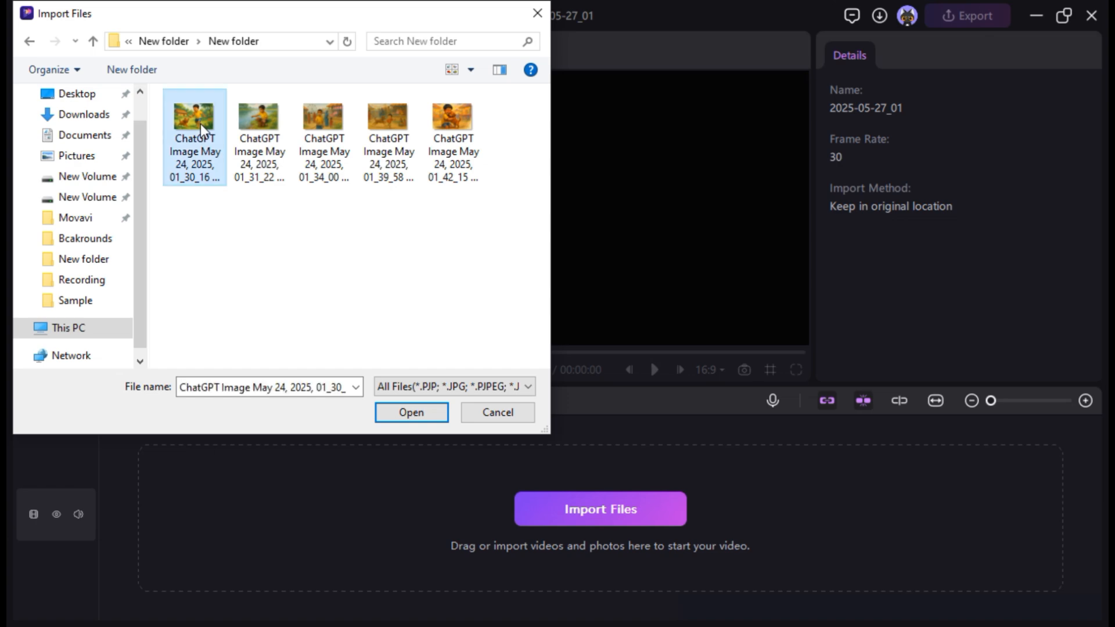
left_click(401, 413)
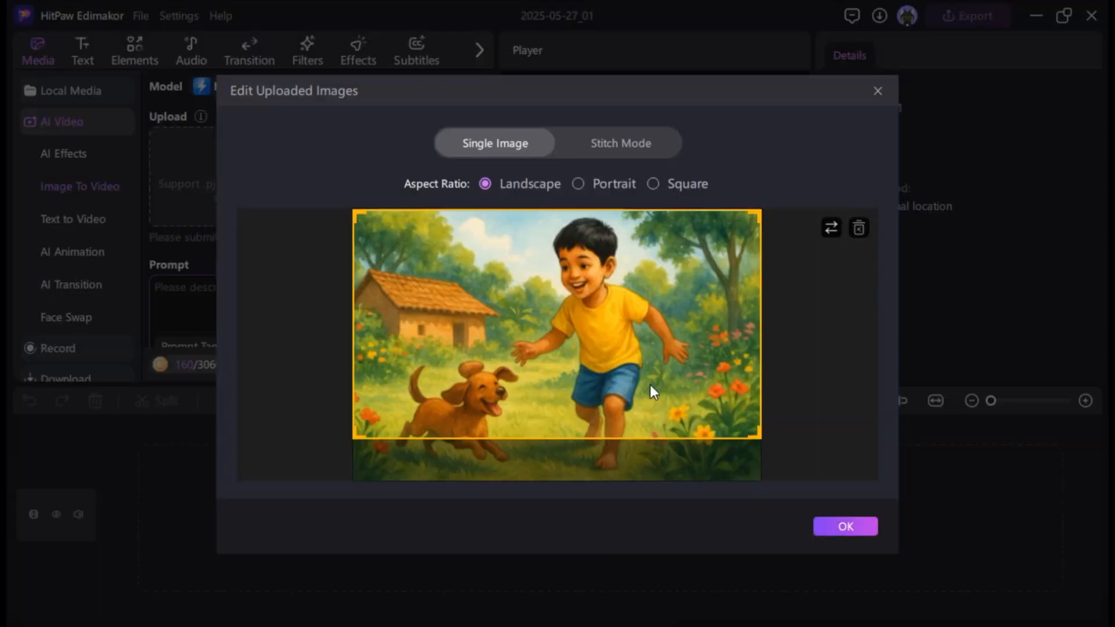
left_click(858, 525)
Copy the garden scene prompt without its size note from ChatGPT into the Image To Video prompt in Edimakor.
left_click(235, 306)
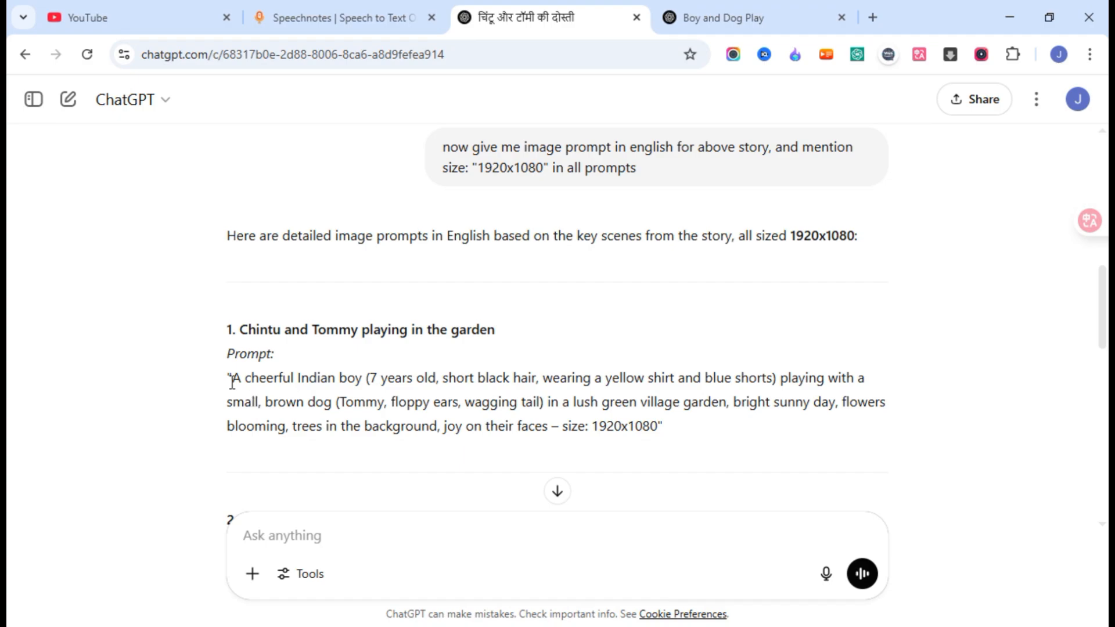
left_click_drag(233, 382, 547, 427)
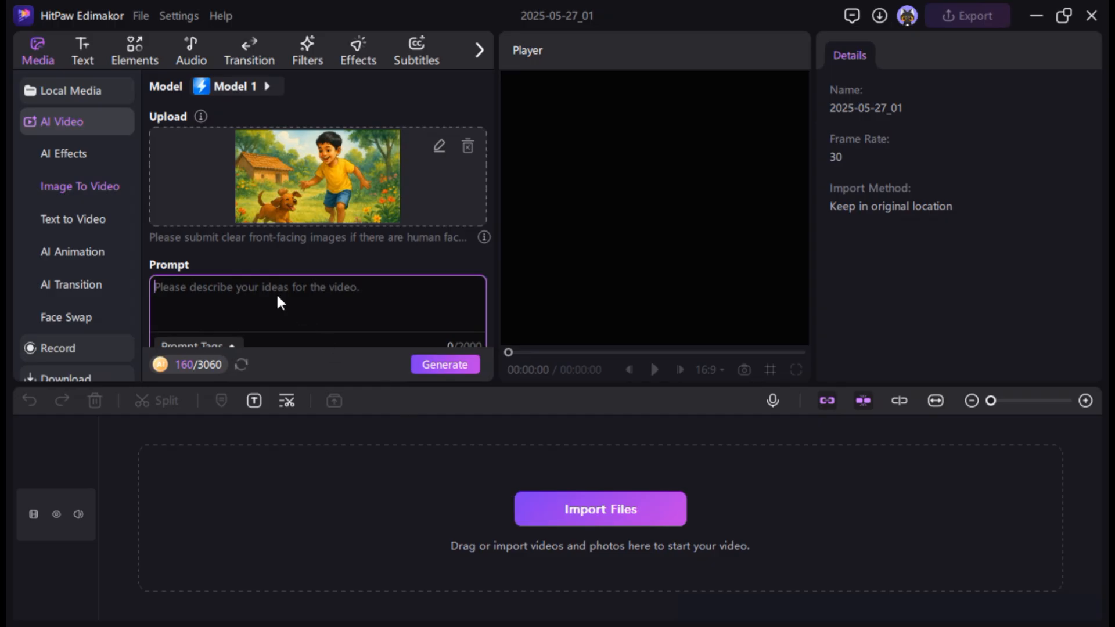
key("ctrl+v")
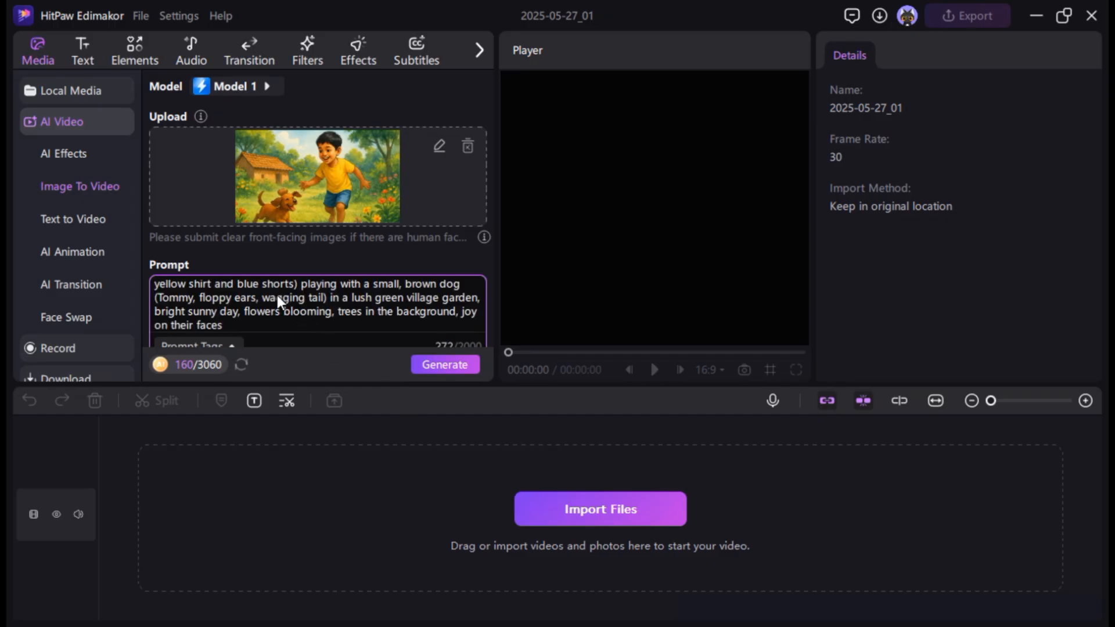
Generate the garden clip with Model 1, 5S duration and 720P resolution, and preview the resulting video.
left_click(253, 93)
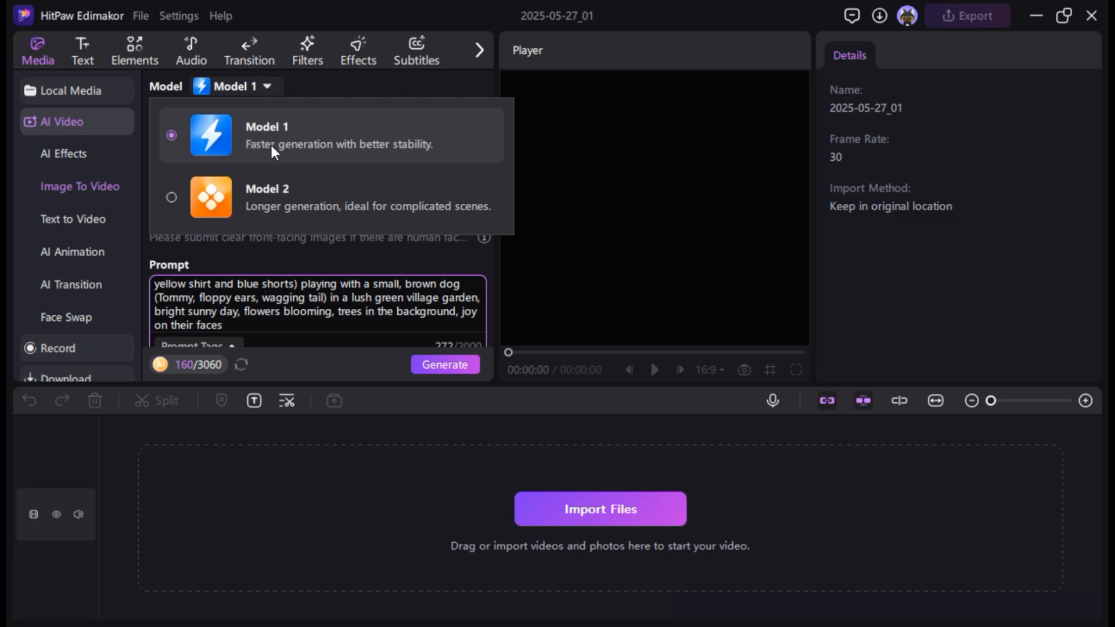
left_click(309, 144)
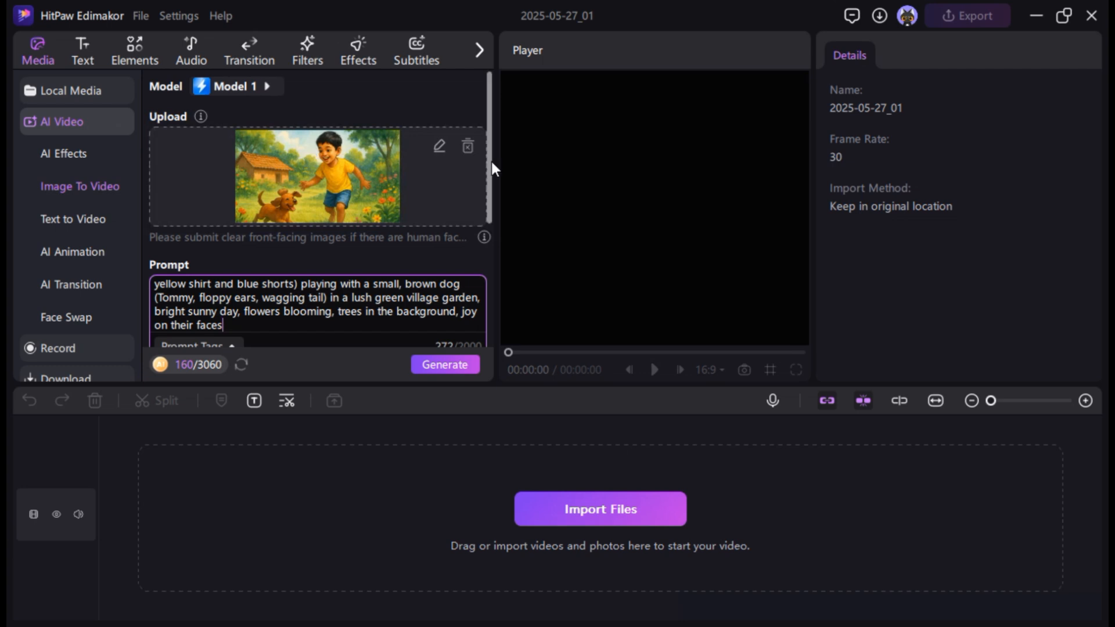
left_click_drag(491, 161, 491, 284)
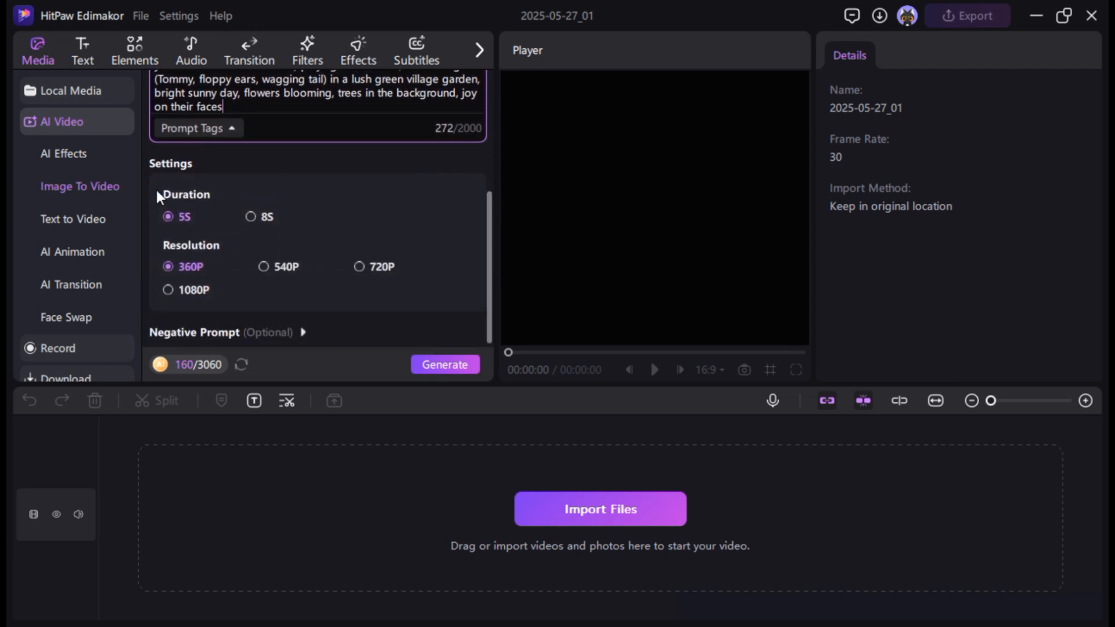
left_click(253, 214)
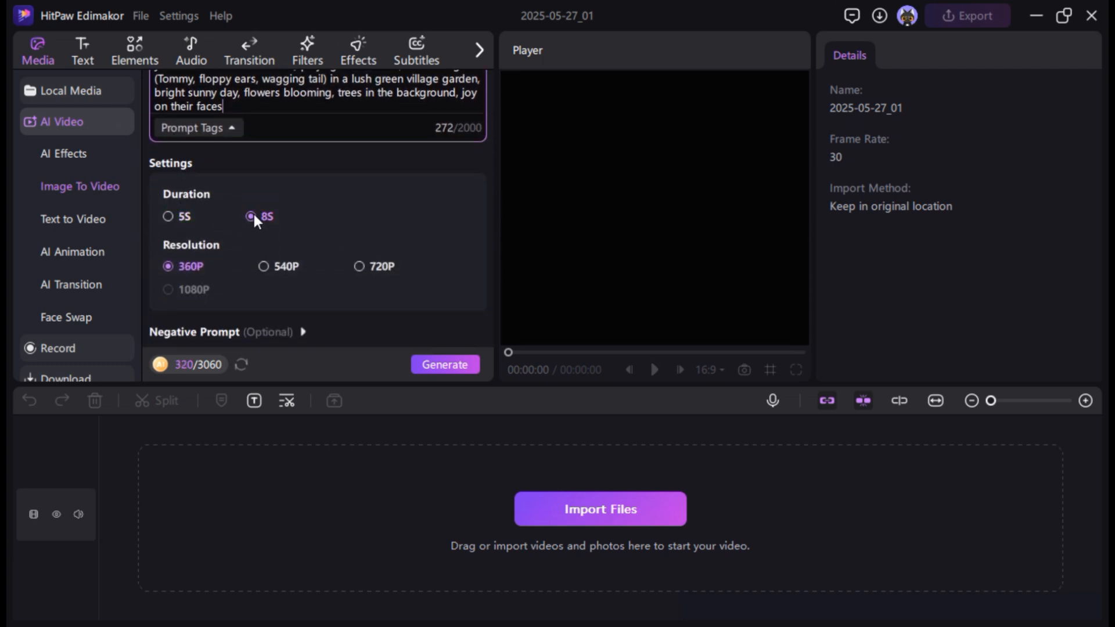
left_click(169, 214)
left_click(359, 265)
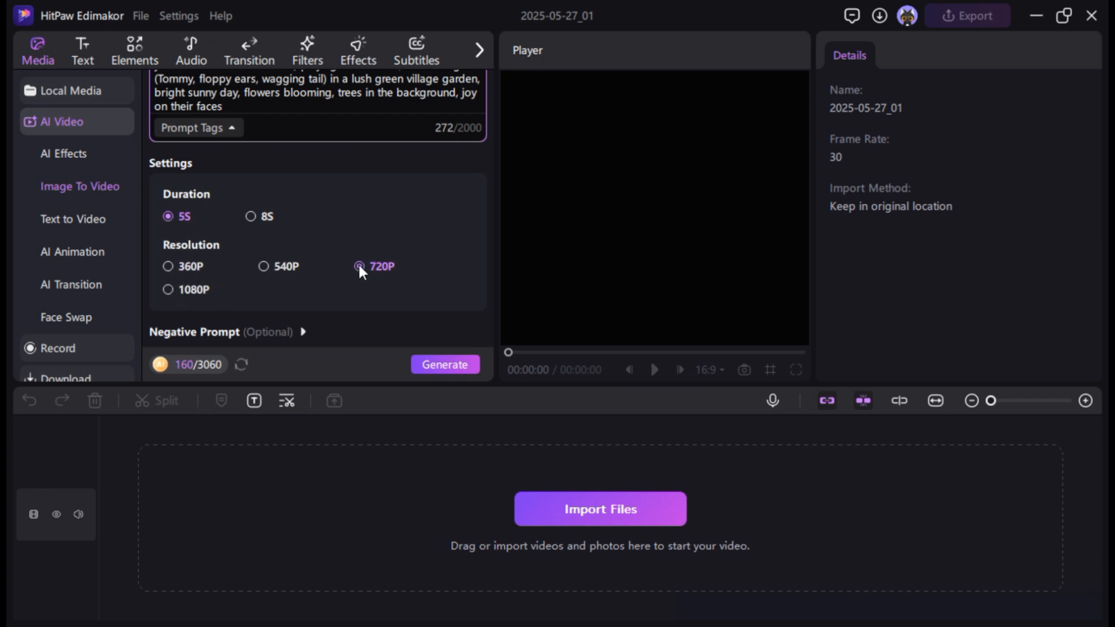
left_click(443, 366)
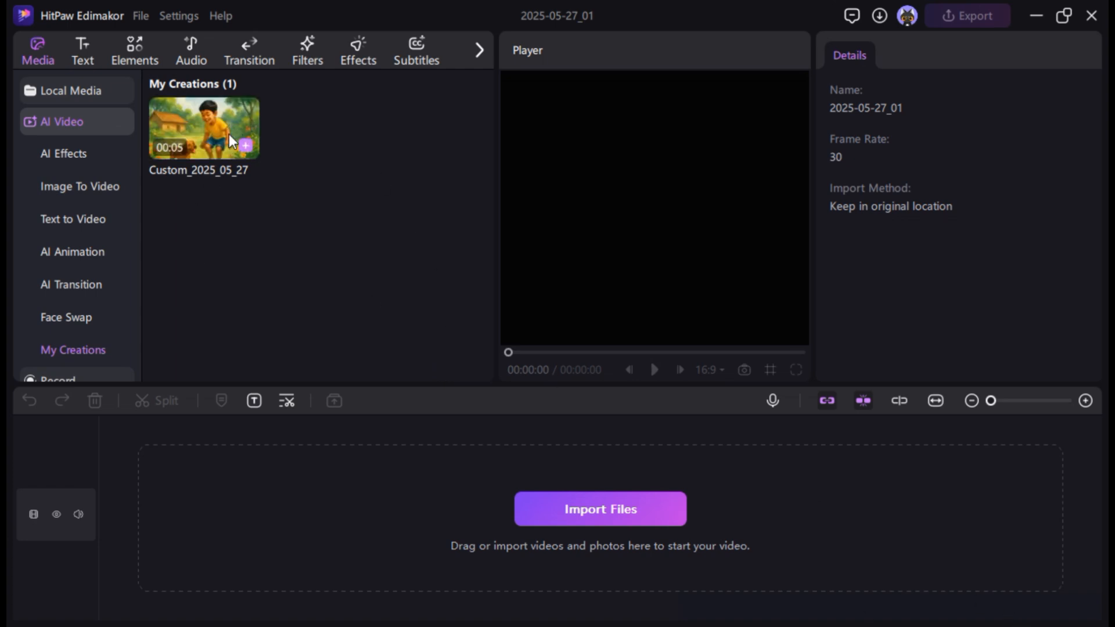
left_click(204, 120)
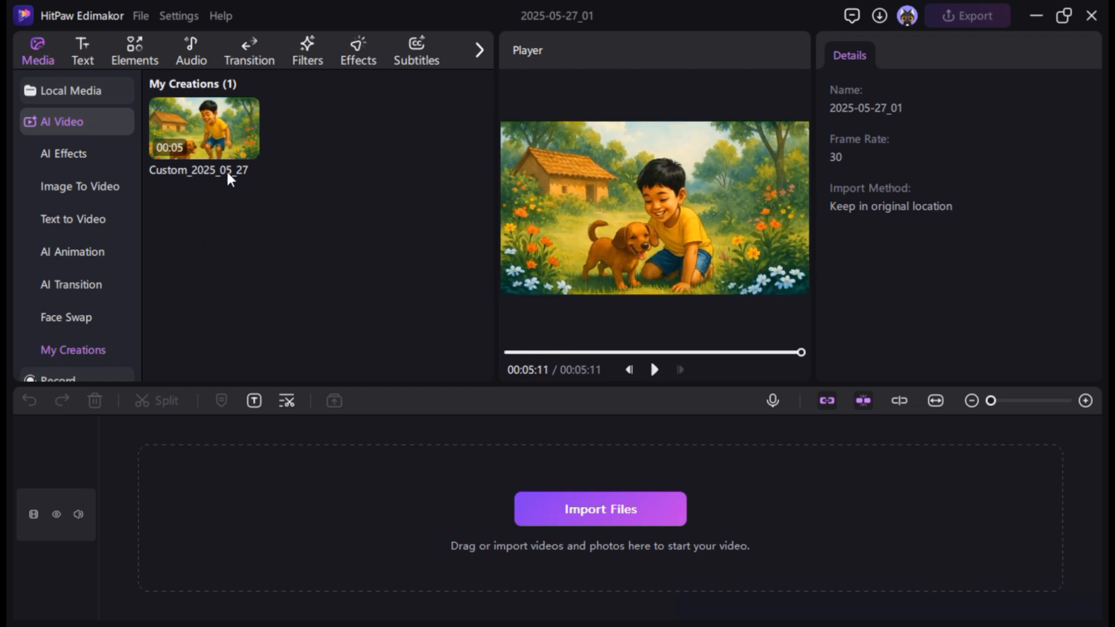
Start another Image To Video clip and upload the riverside image of the boy and dog.
left_click(78, 187)
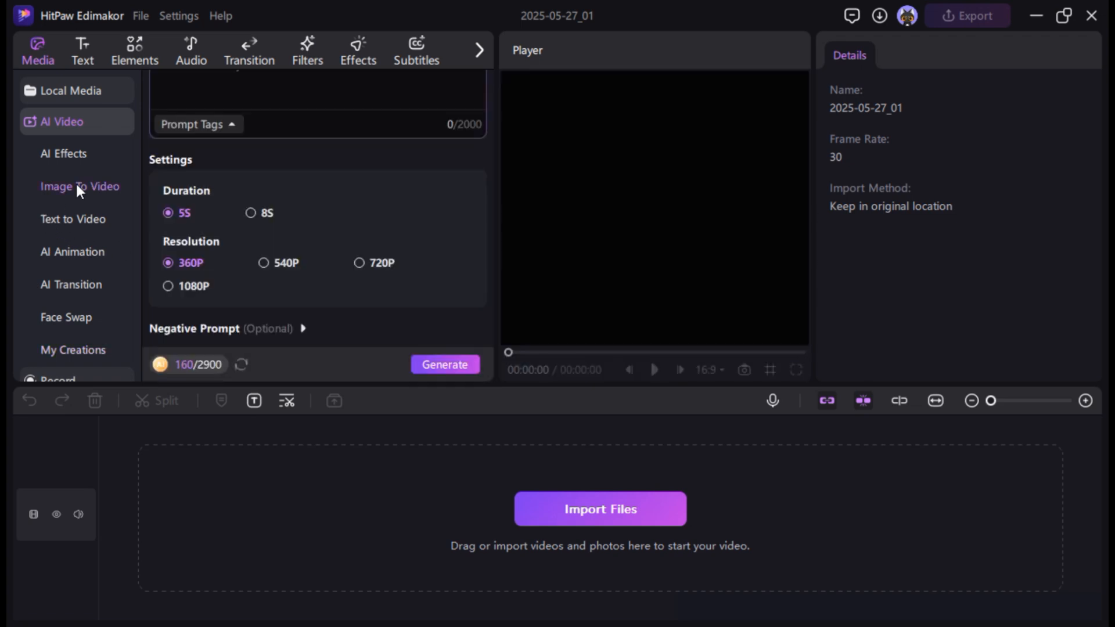
scroll(328, 206, "up", 5)
left_click(323, 166)
left_click(260, 136)
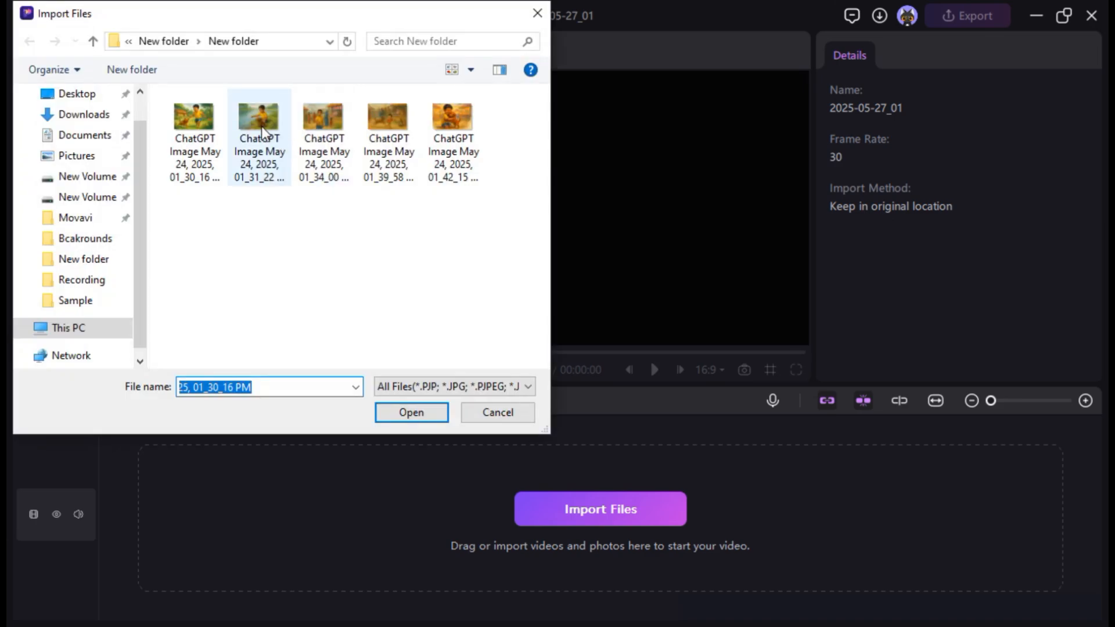
left_click(411, 410)
left_click(846, 530)
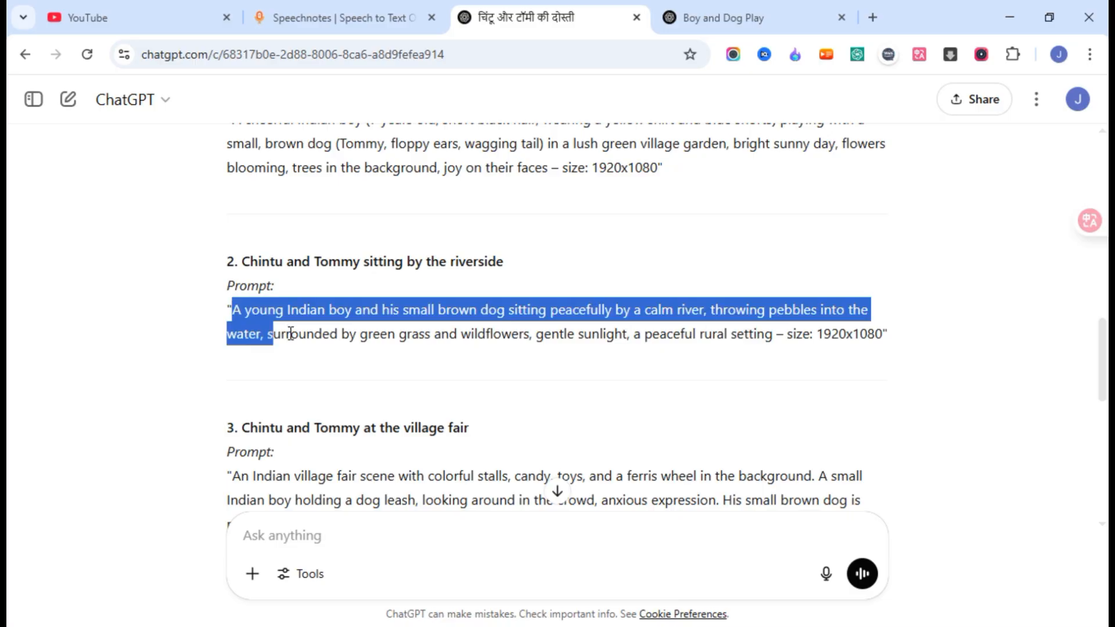
Copy the riverside scene prompt without its size note from ChatGPT into the video prompt in Edimakor.
left_click_drag(290, 333, 773, 334)
key("ctrl+c")
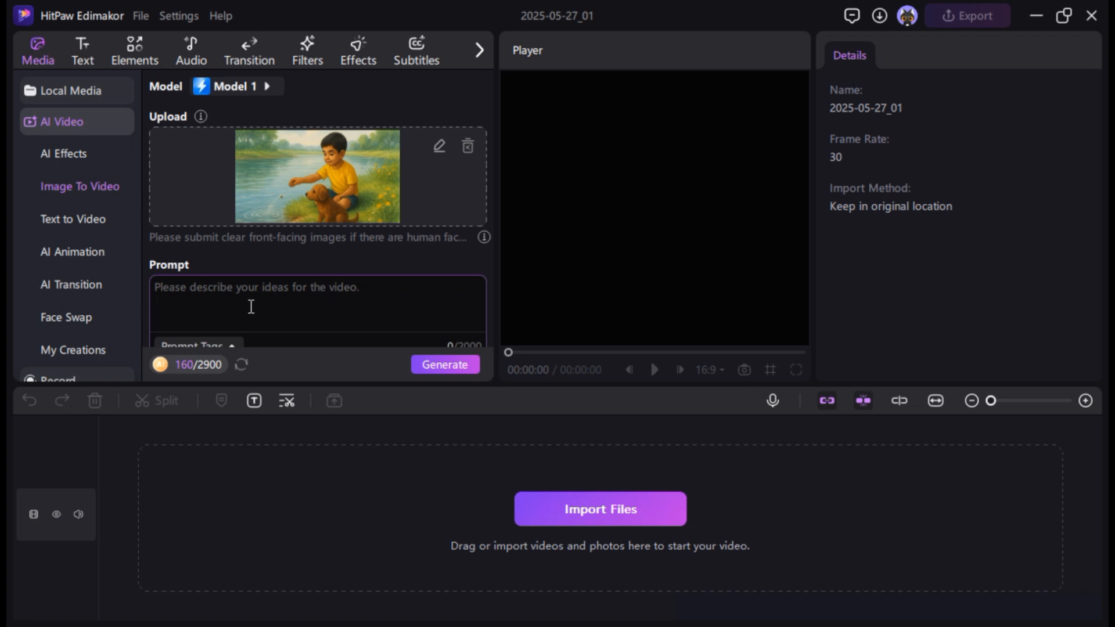
left_click(243, 300)
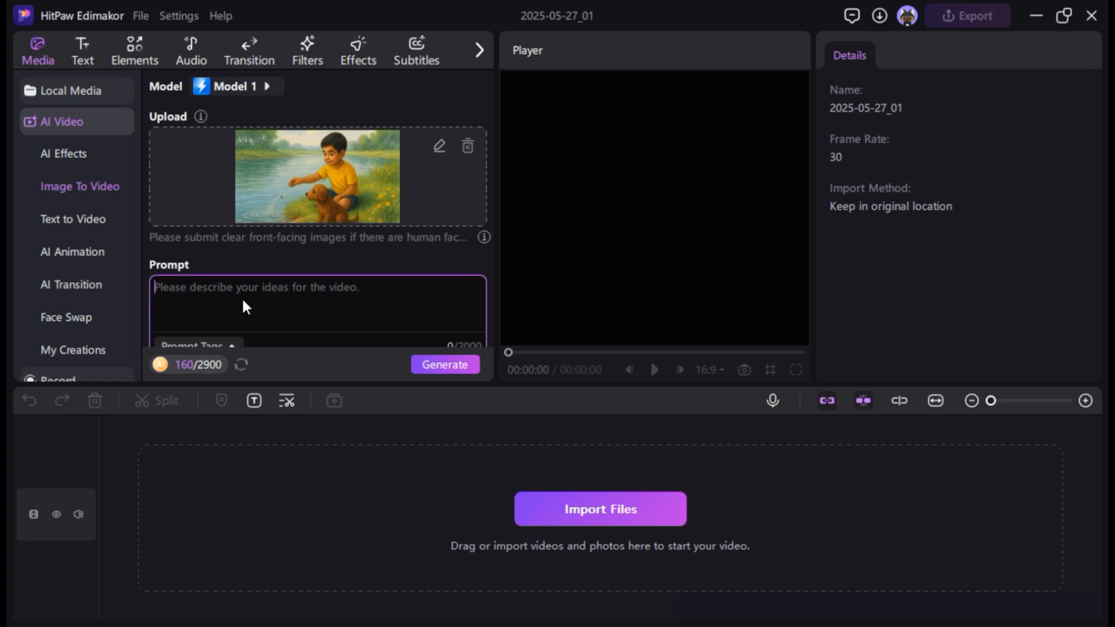
key("ctrl+v")
Generate the riverside clip at 720P resolution and preview the resulting video.
scroll(242, 299, "down", 3)
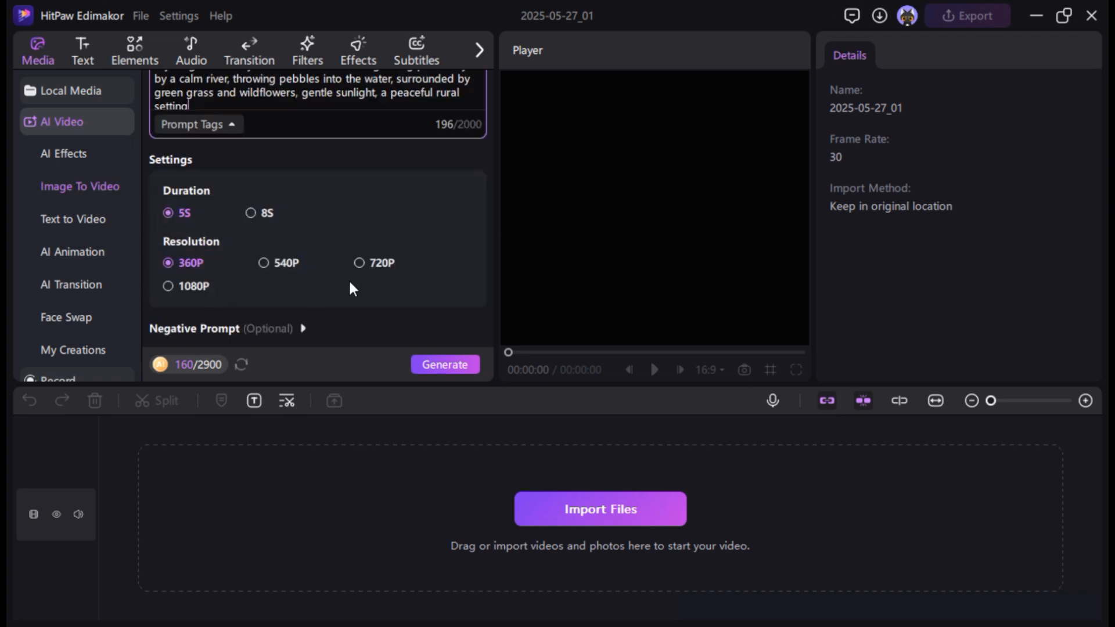
left_click(360, 262)
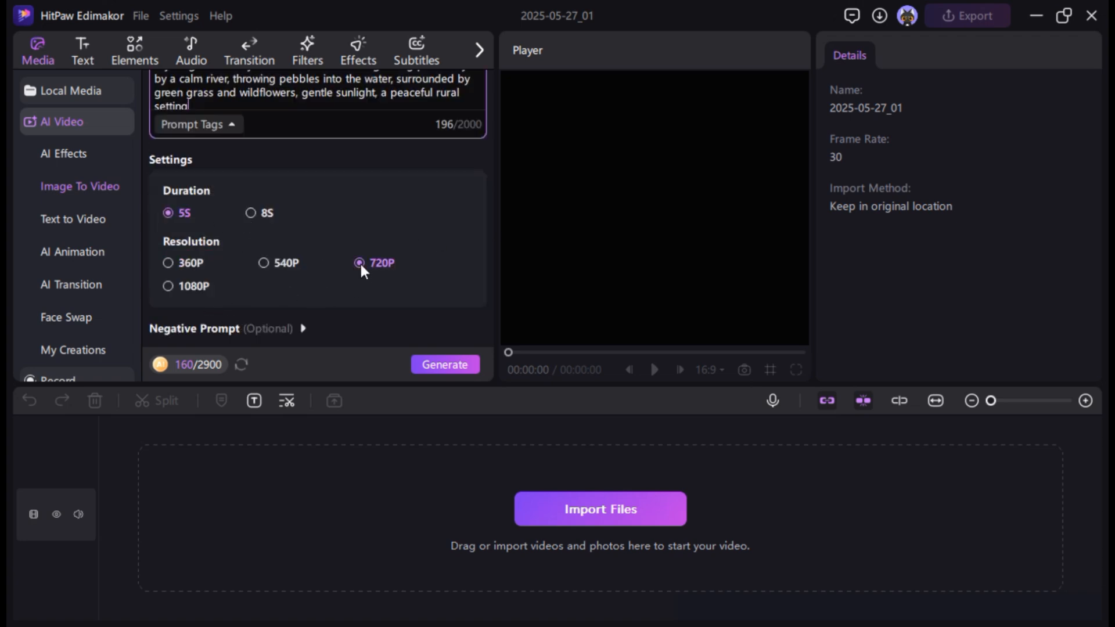
left_click(441, 366)
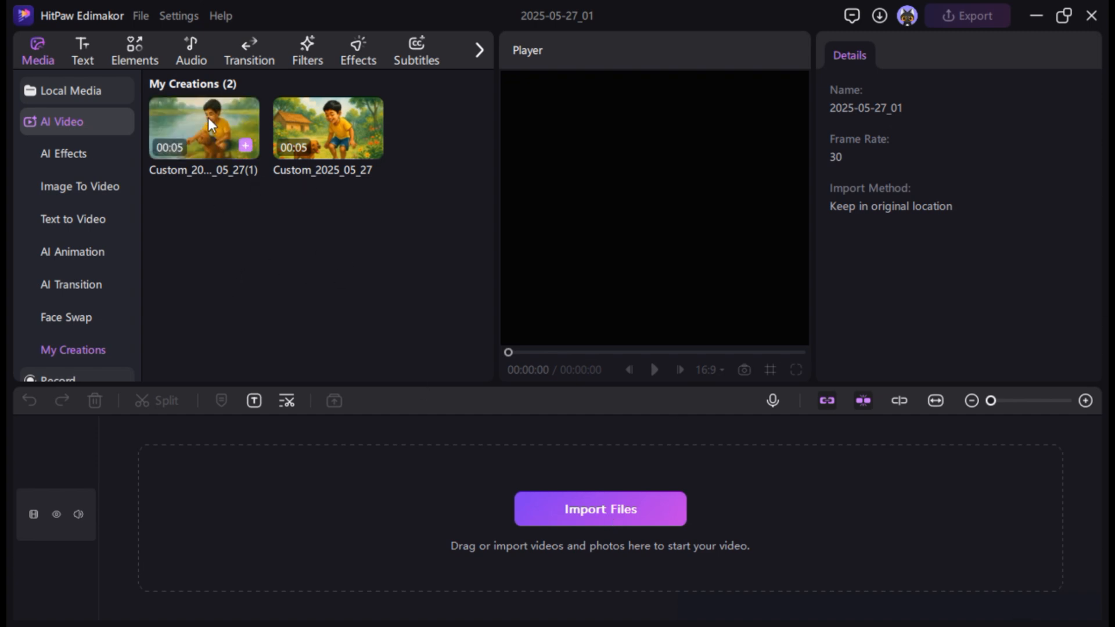
left_click(208, 117)
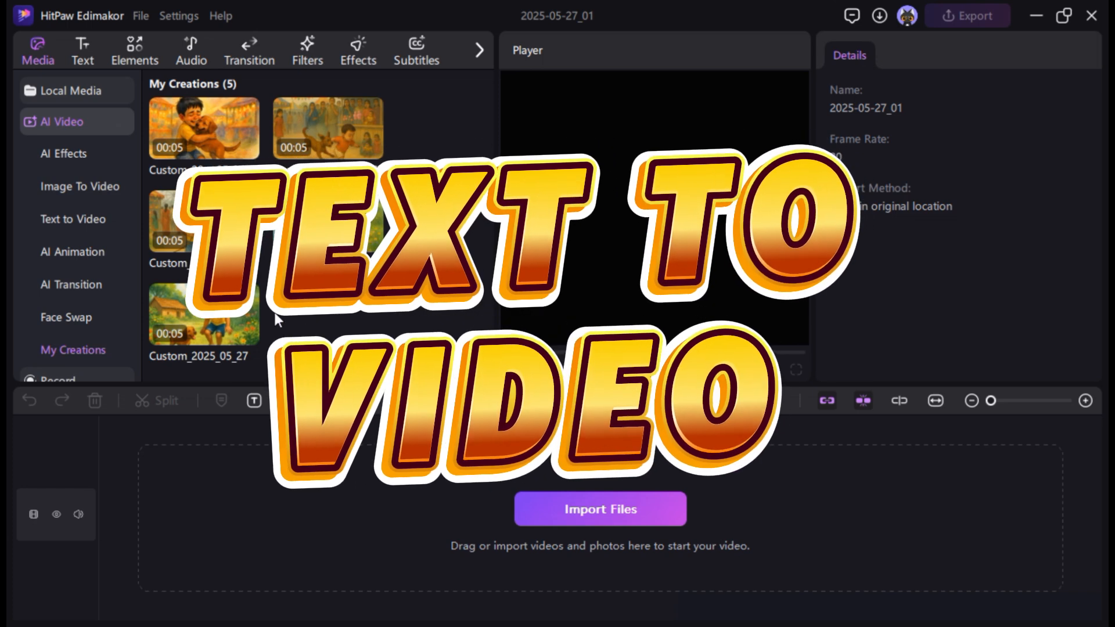
Open the Text to Video tool in Edimakor.
left_click(78, 221)
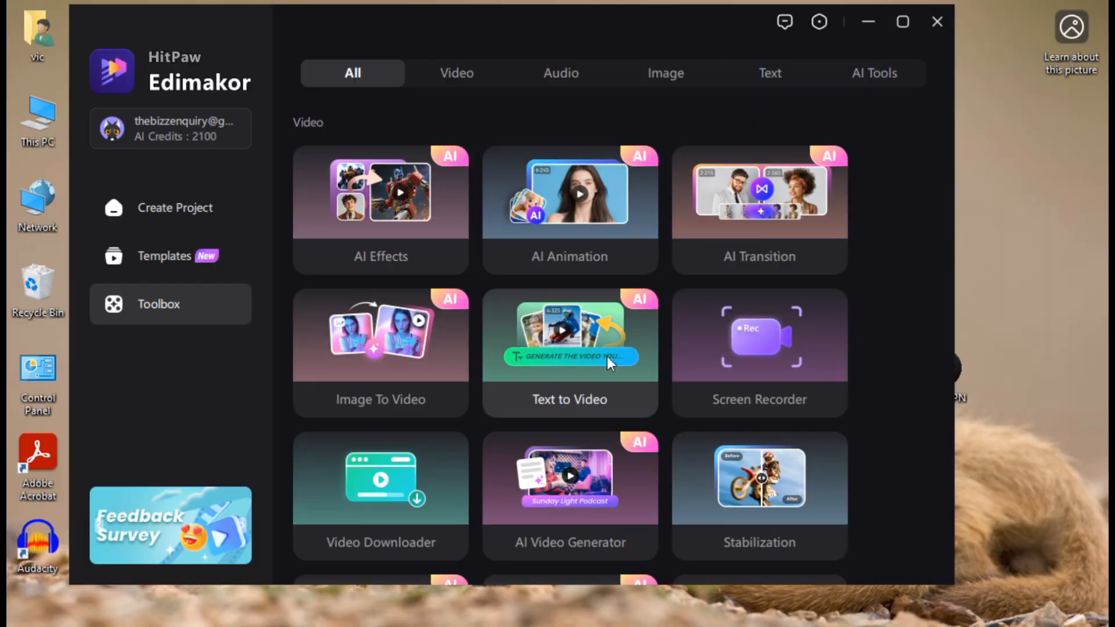
left_click(566, 347)
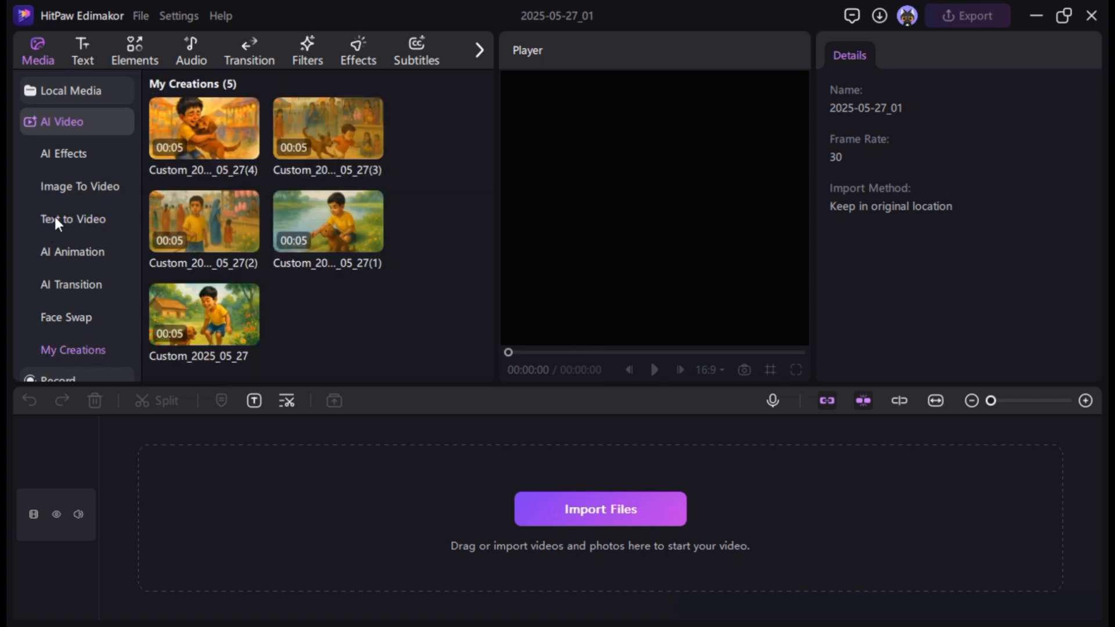
left_click(78, 223)
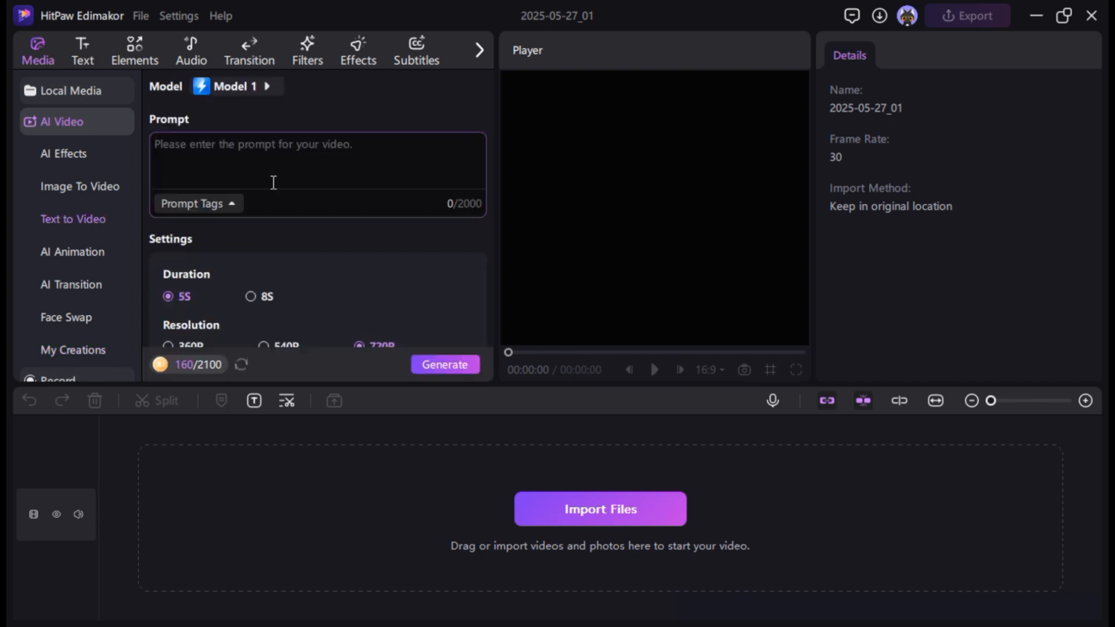
Copy the garden scene prompt about the cheerful Indian boy from ChatGPT into the Text to Video prompt in Edimakor.
left_click(225, 149)
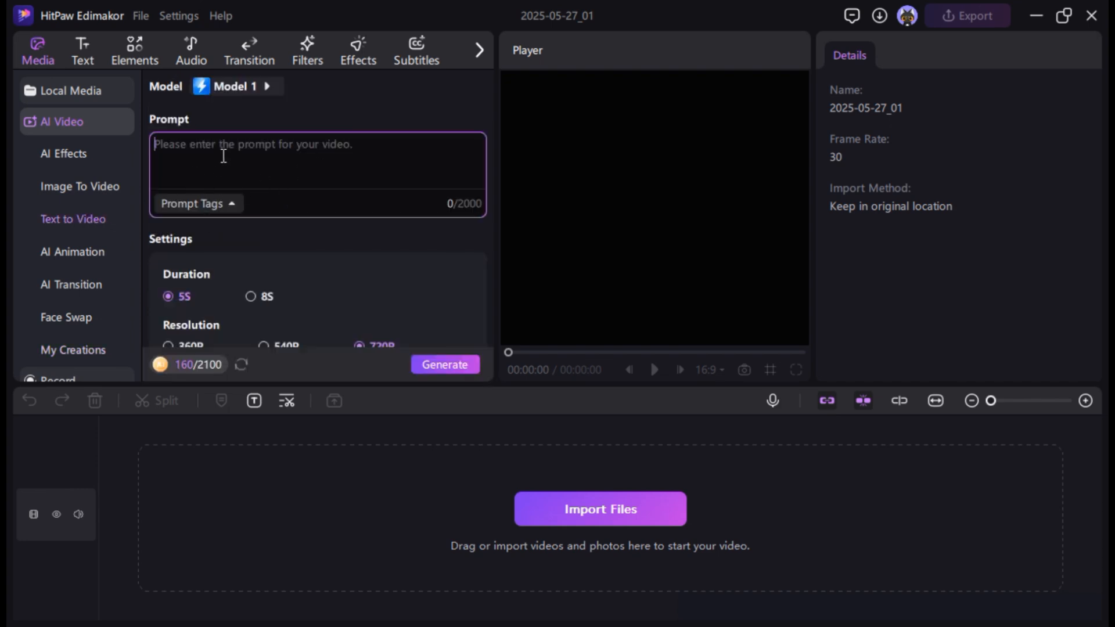
key("alt+Tab")
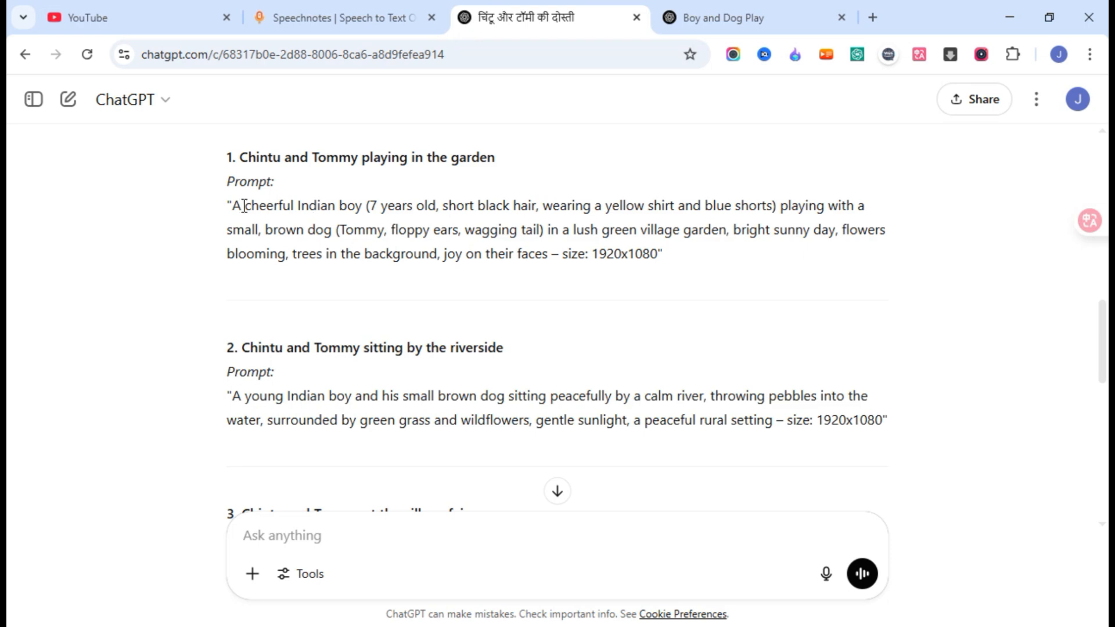
left_click_drag(232, 205, 547, 253)
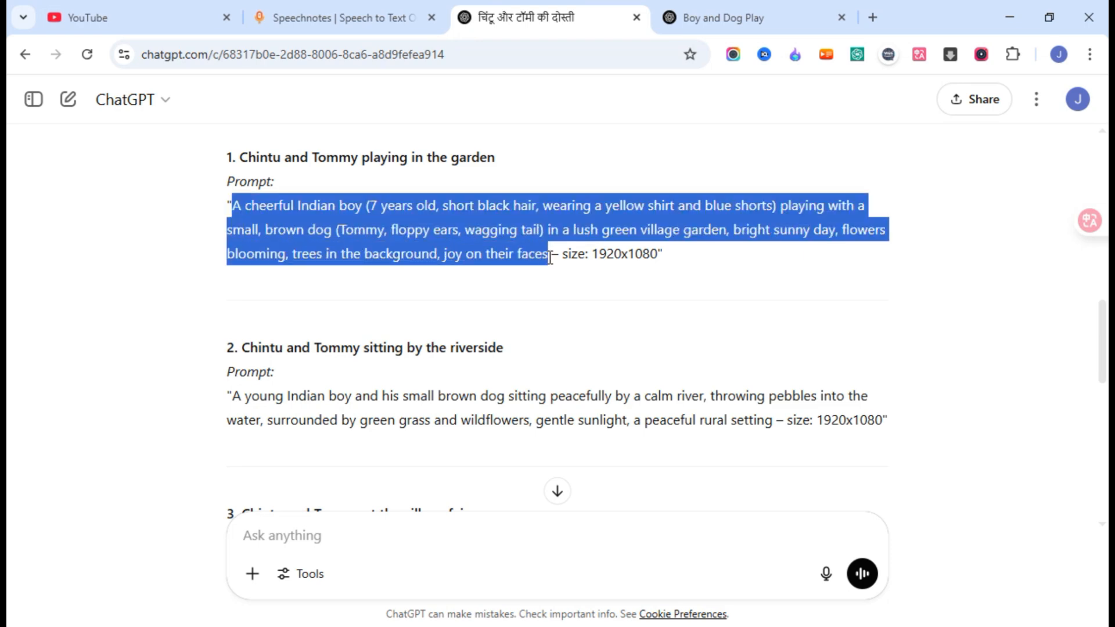
key("ctrl+c")
key("alt+Tab")
left_click(200, 161)
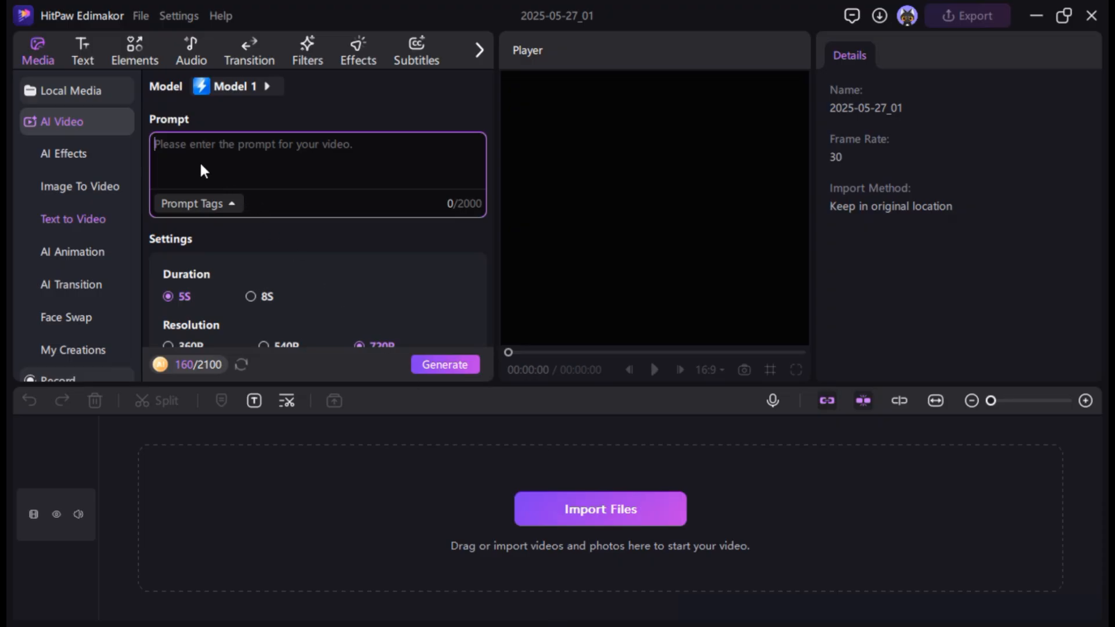
key("ctrl+v")
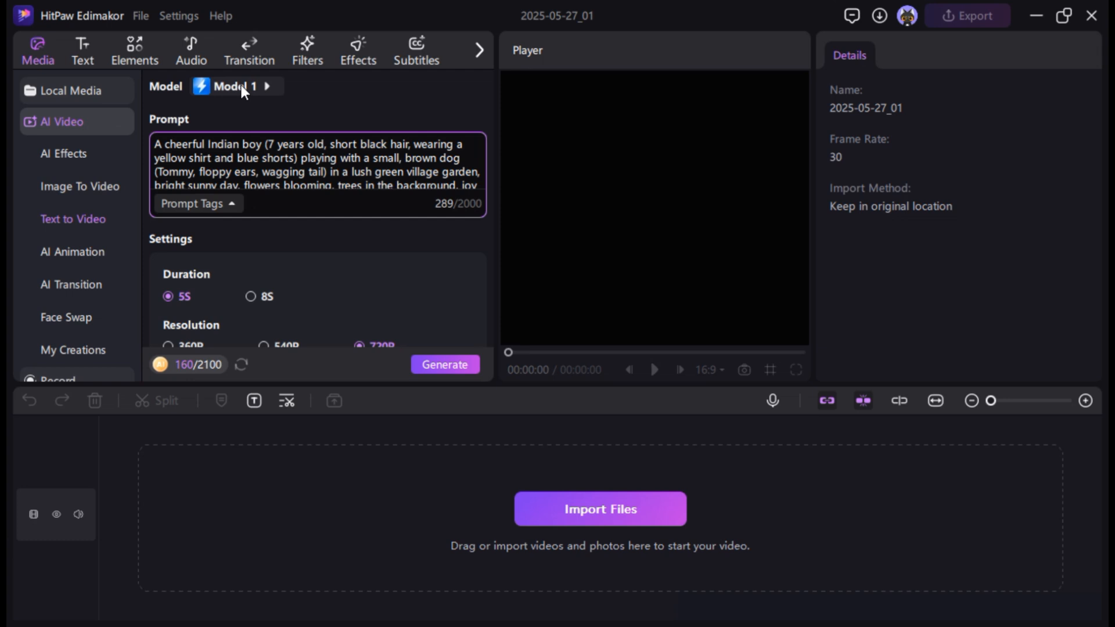
Generate the garden clip with Model 1 at 5S duration, 720P resolution and 16:9 aspect ratio, and preview the resulting video.
left_click(241, 86)
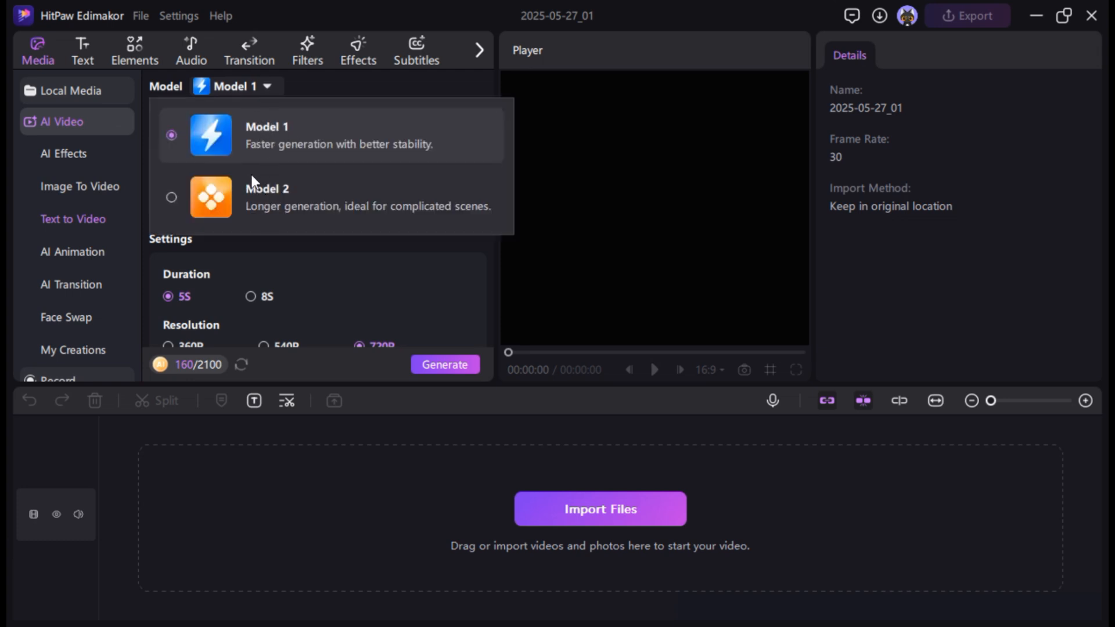
left_click(262, 132)
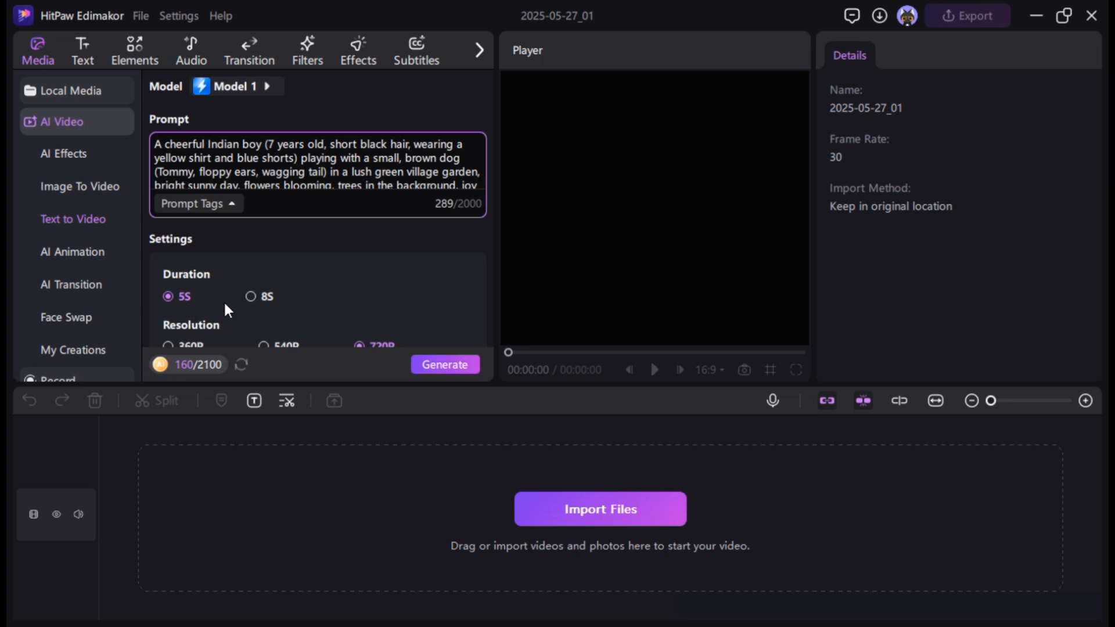
scroll(224, 301, "down", 2)
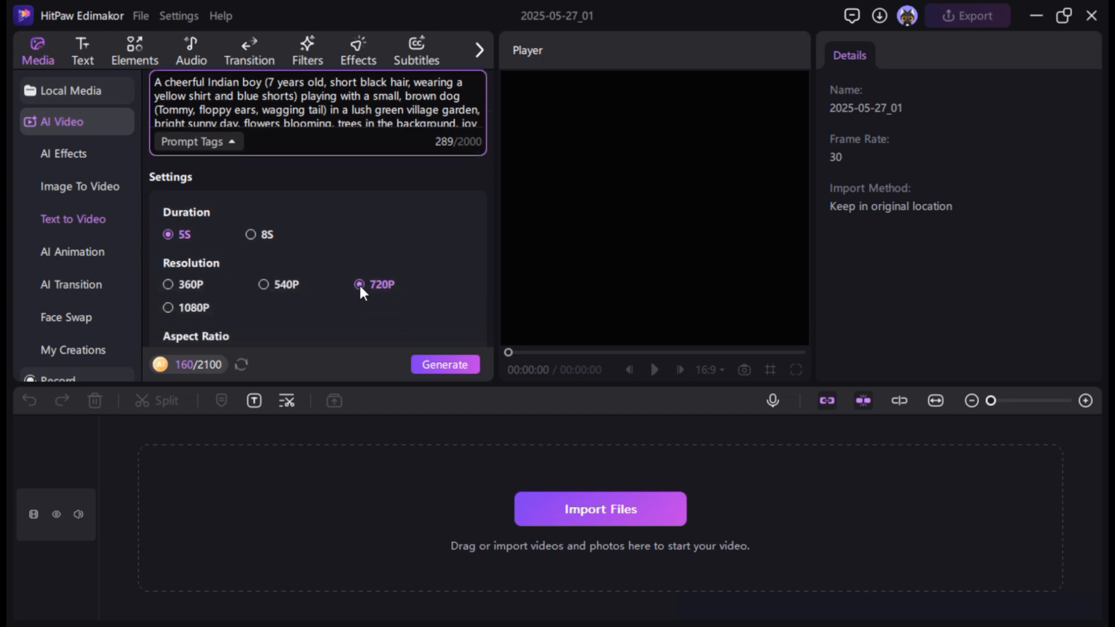
scroll(358, 283, "down", 2)
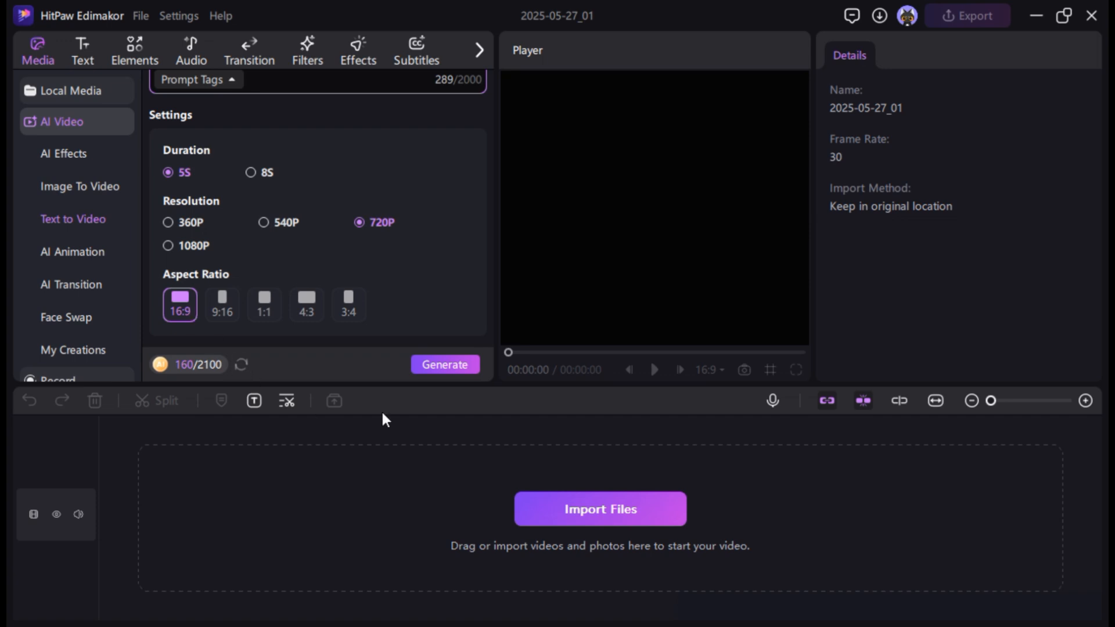
left_click(446, 367)
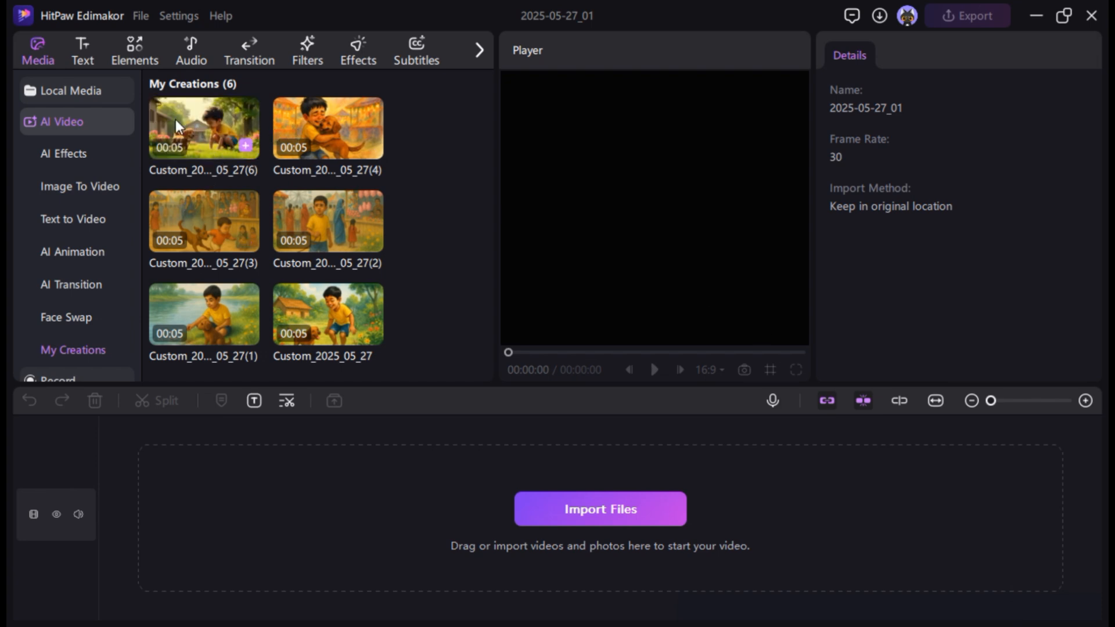
left_click(200, 123)
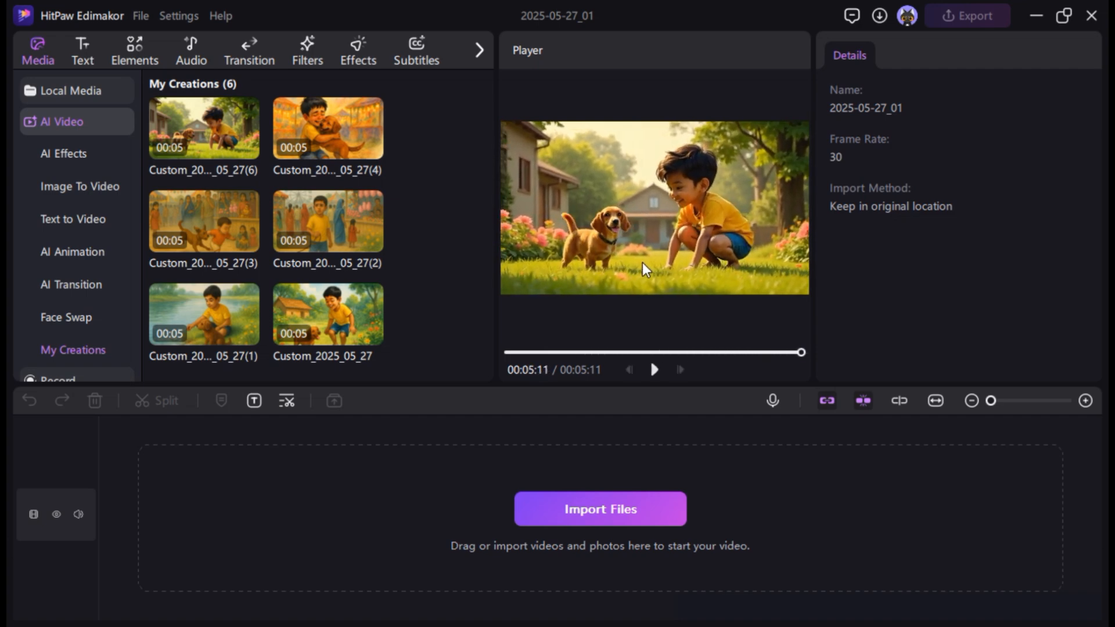
left_click(655, 369)
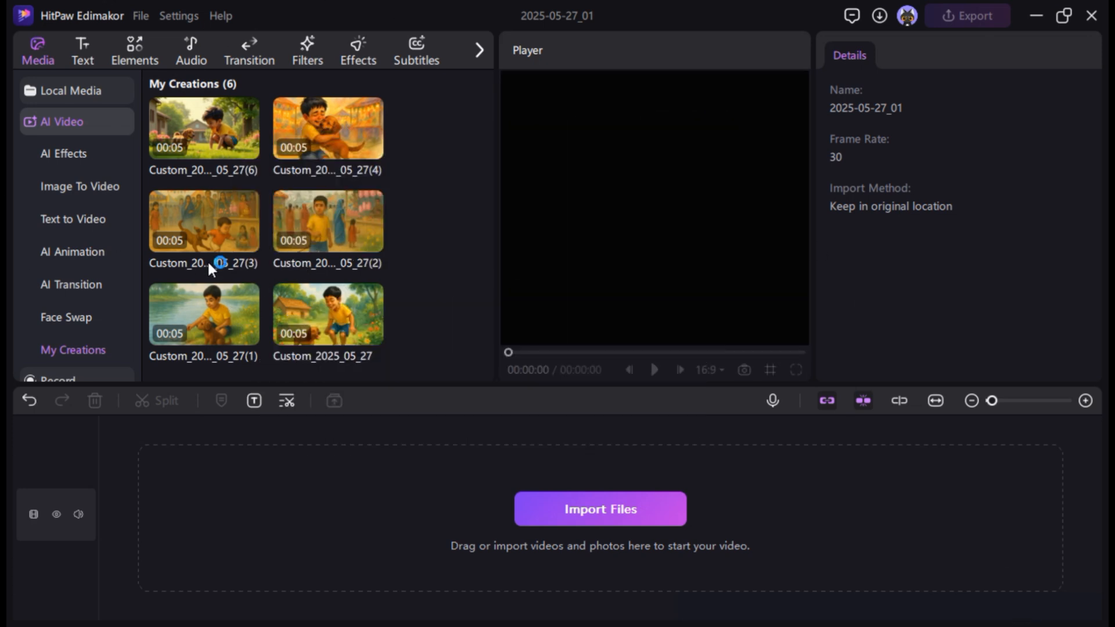
Copy the Hindi story paragraphs about Chintu and Tommy from ChatGPT into the Text to Speech input in Edimakor.
left_click(190, 60)
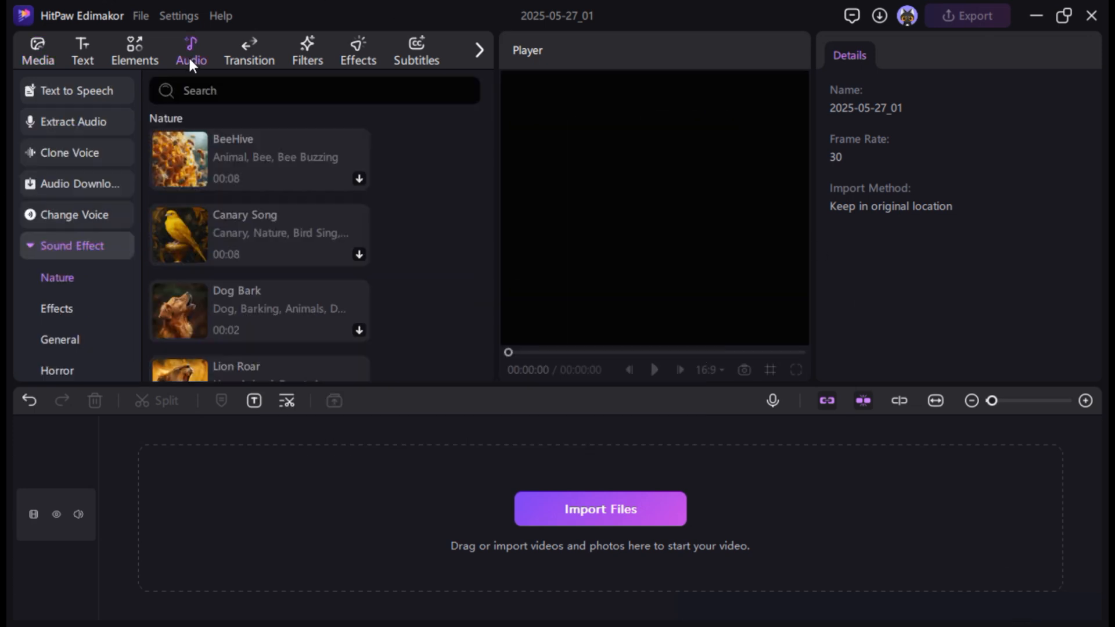
left_click(70, 95)
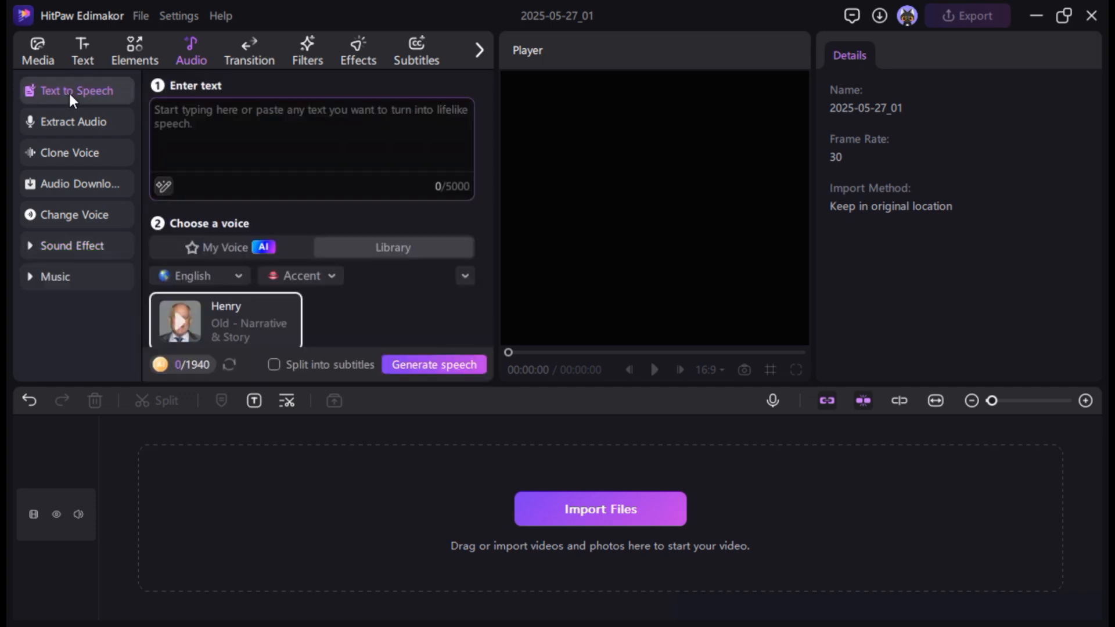
left_click(215, 146)
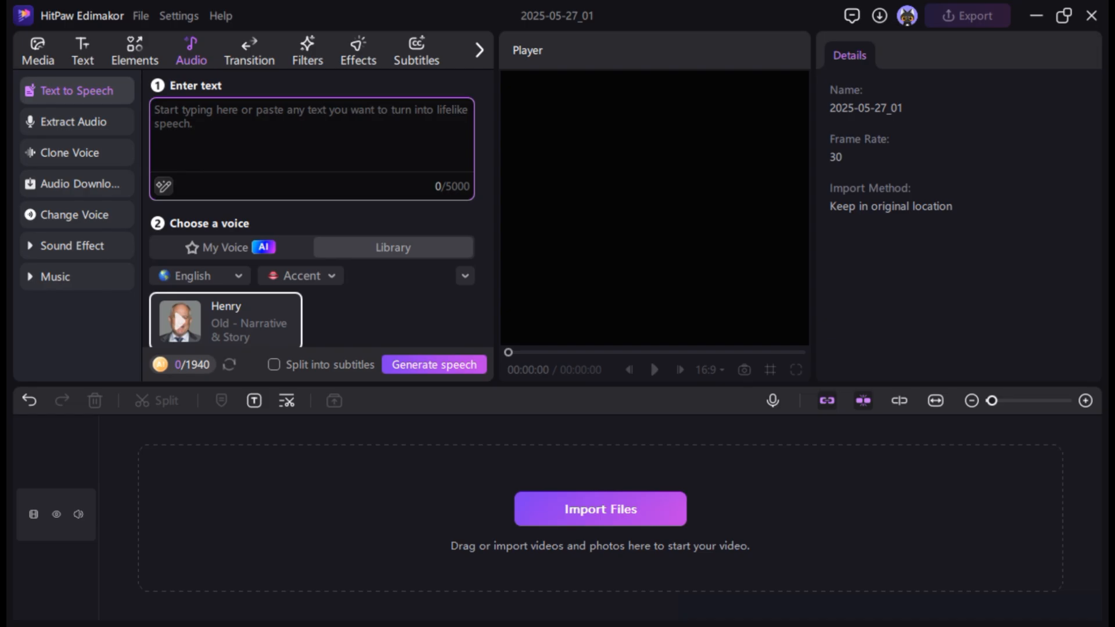
key("alt+Tab")
left_click_drag(228, 176, 811, 471)
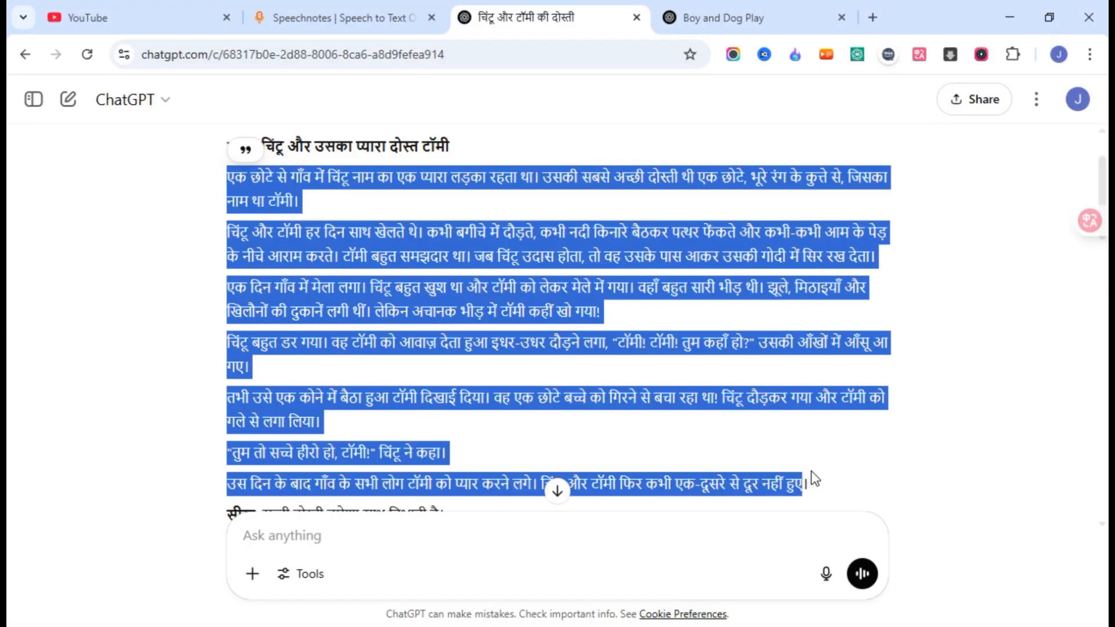
key("ctrl+c")
key("alt+Tab")
left_click(276, 131)
key("ctrl+v")
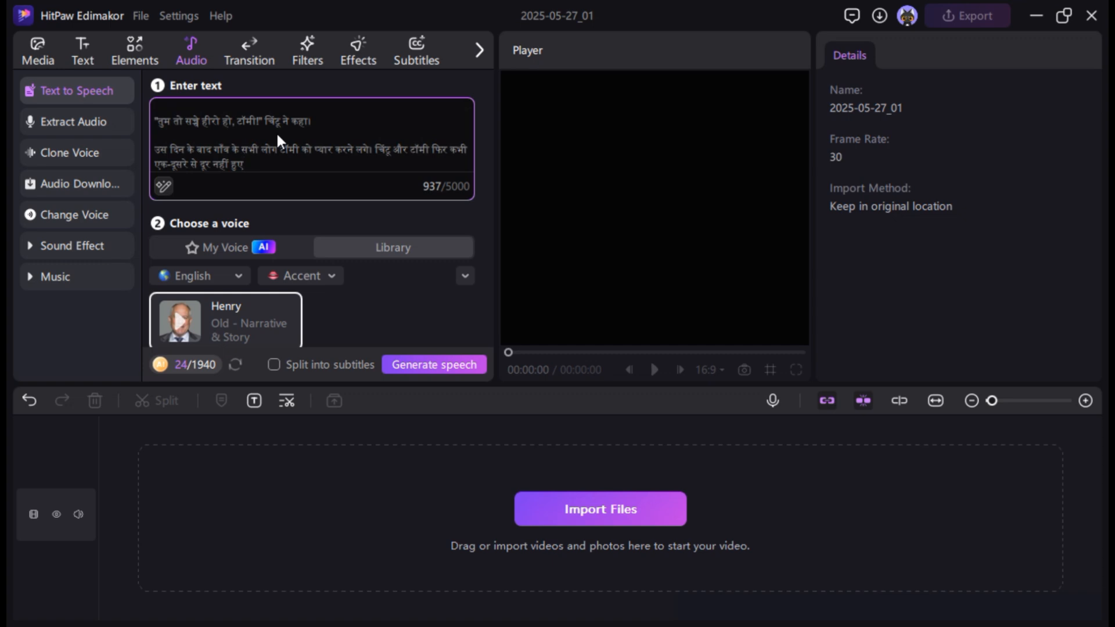
Set the Text to Speech voice language to Hindi.
left_click(238, 277)
scroll(294, 395, "down", 2)
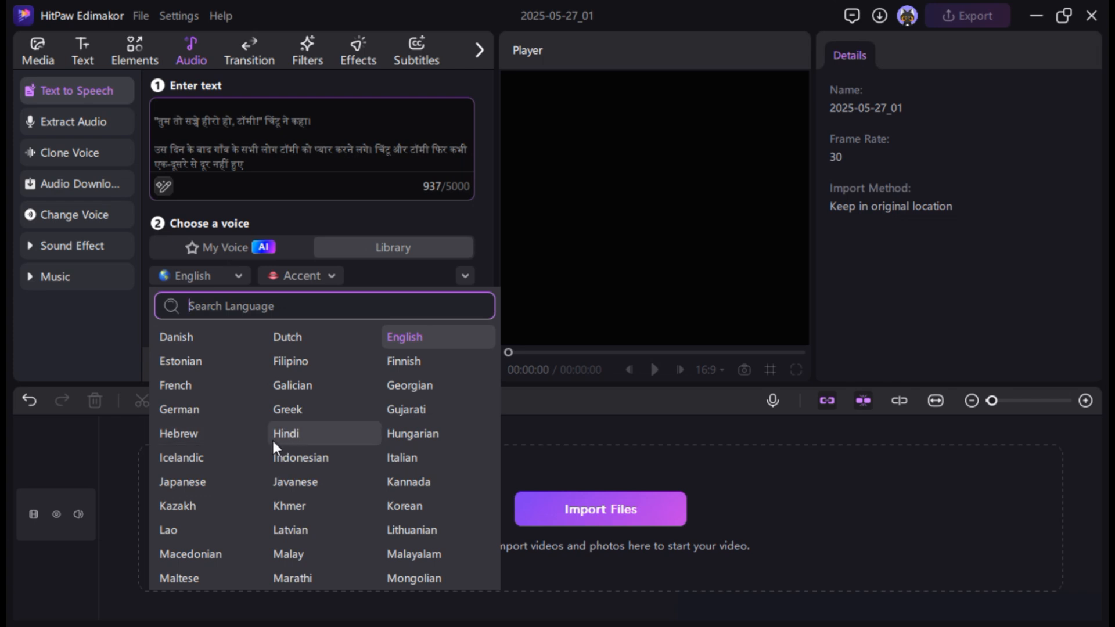
left_click(294, 433)
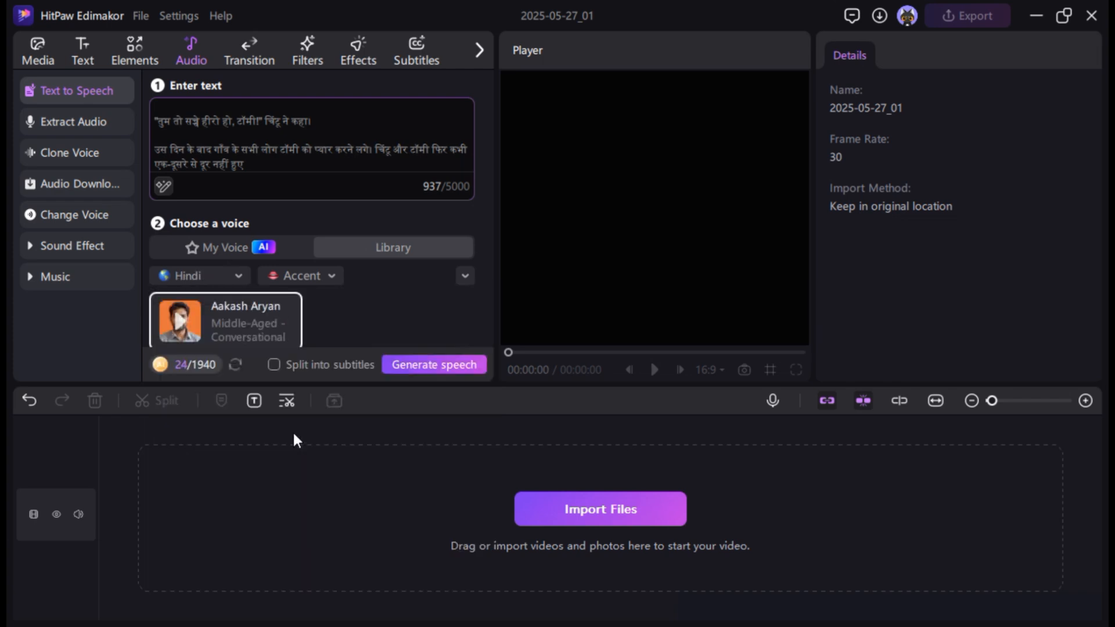
Audition the Hindi narrative voices and generate the story narration with the Niraj voice.
scroll(248, 299, "down", 2)
scroll(248, 300, "down", 2)
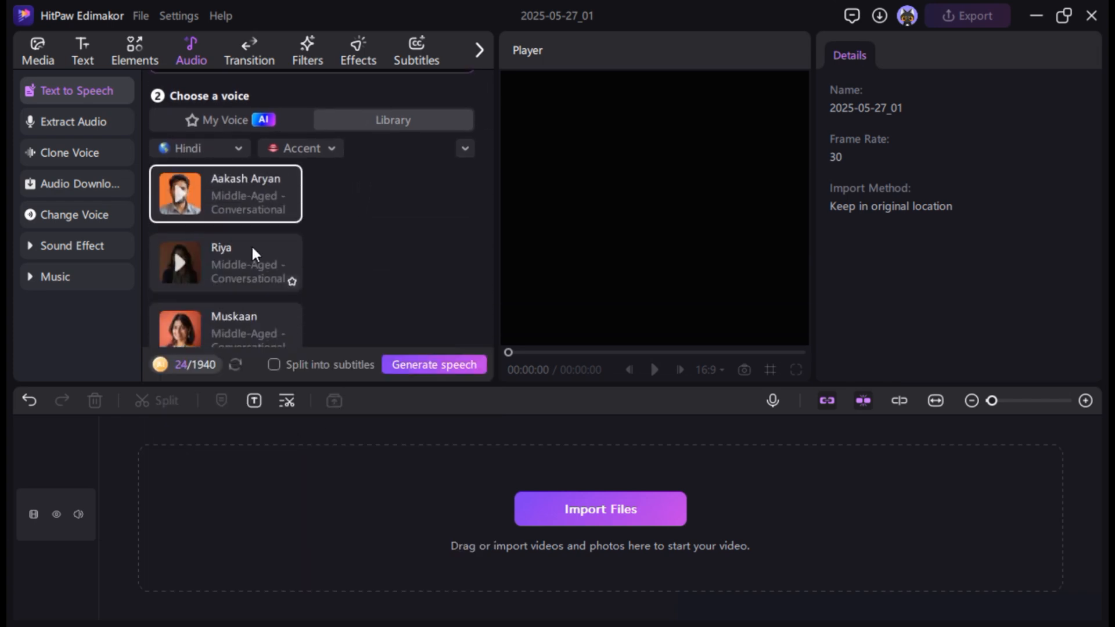
scroll(250, 243, "down", 4)
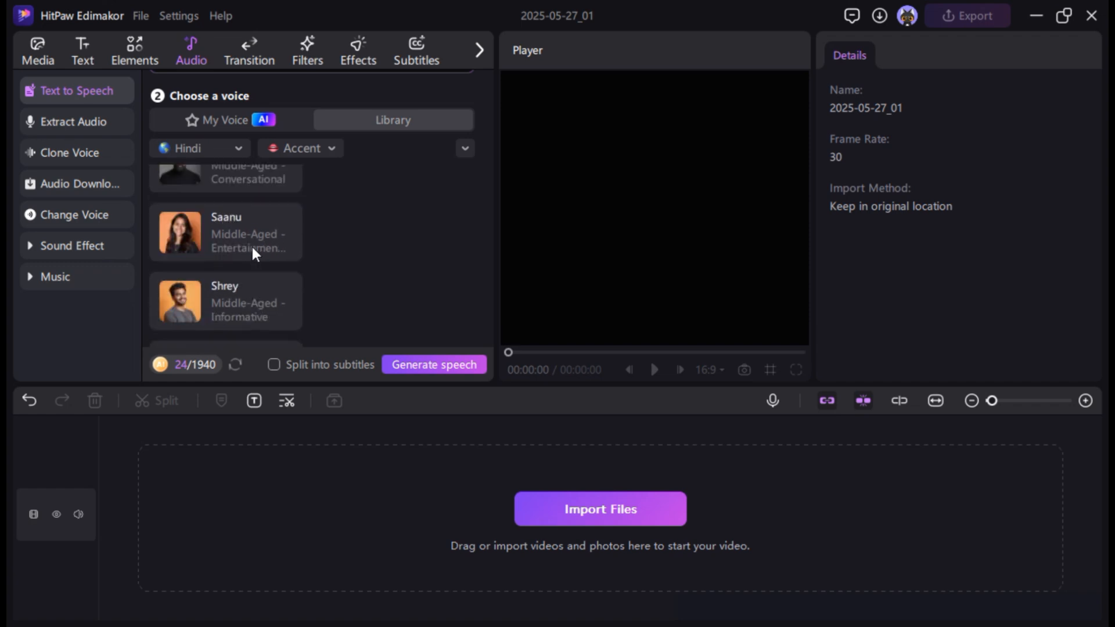
scroll(252, 246, "up", 4)
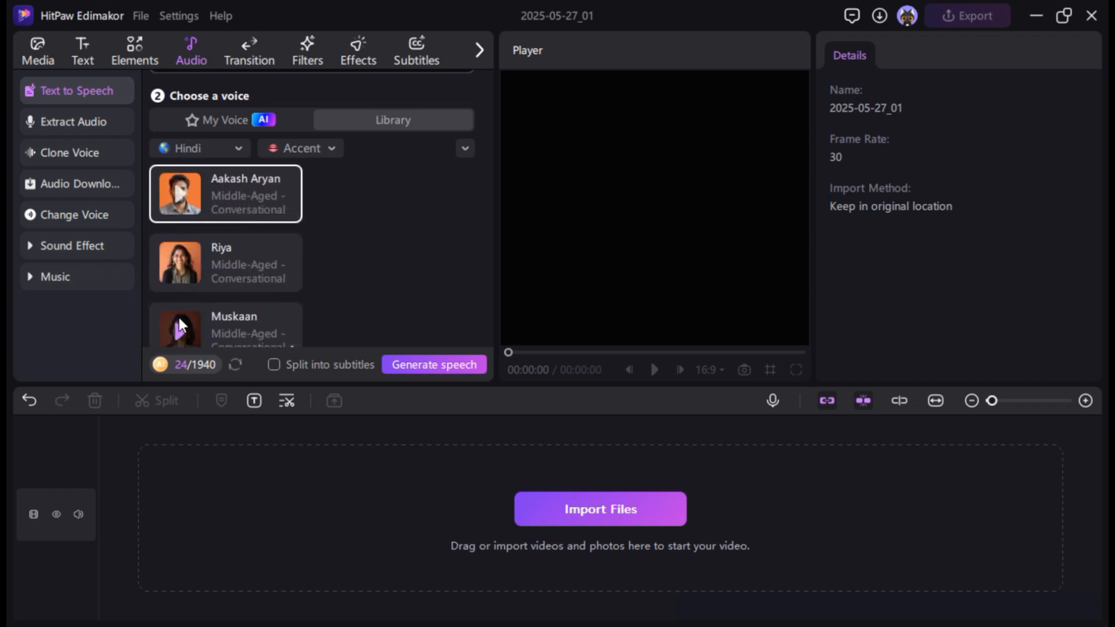
scroll(179, 324, "down", 5)
left_click(253, 252)
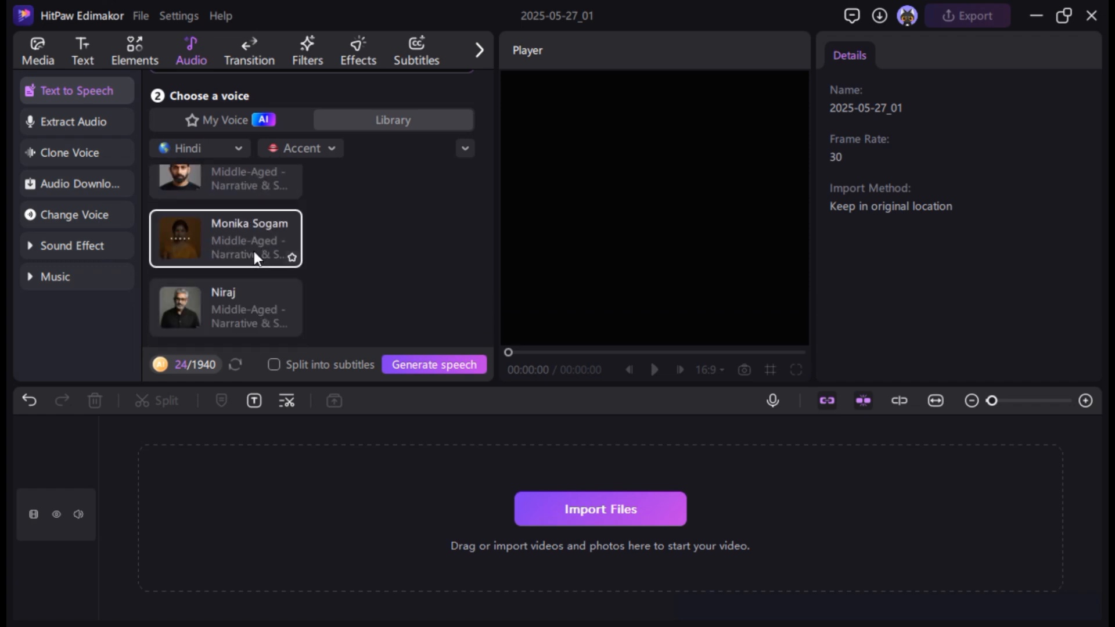
left_click(220, 312)
left_click(227, 176)
left_click(228, 238)
left_click(224, 298)
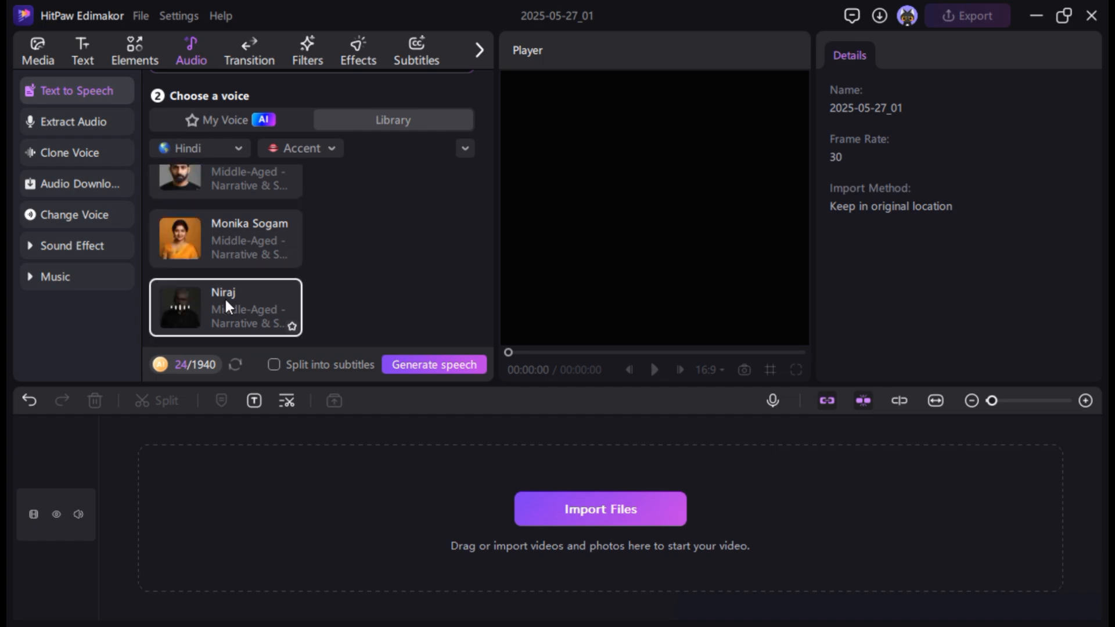
left_click(424, 366)
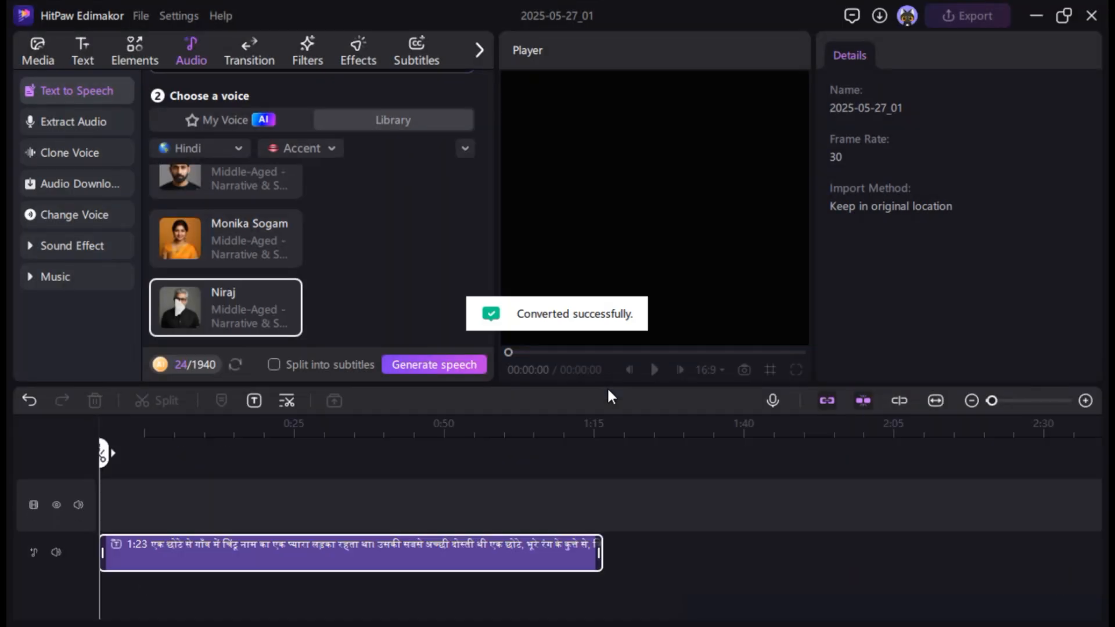
left_click(219, 547)
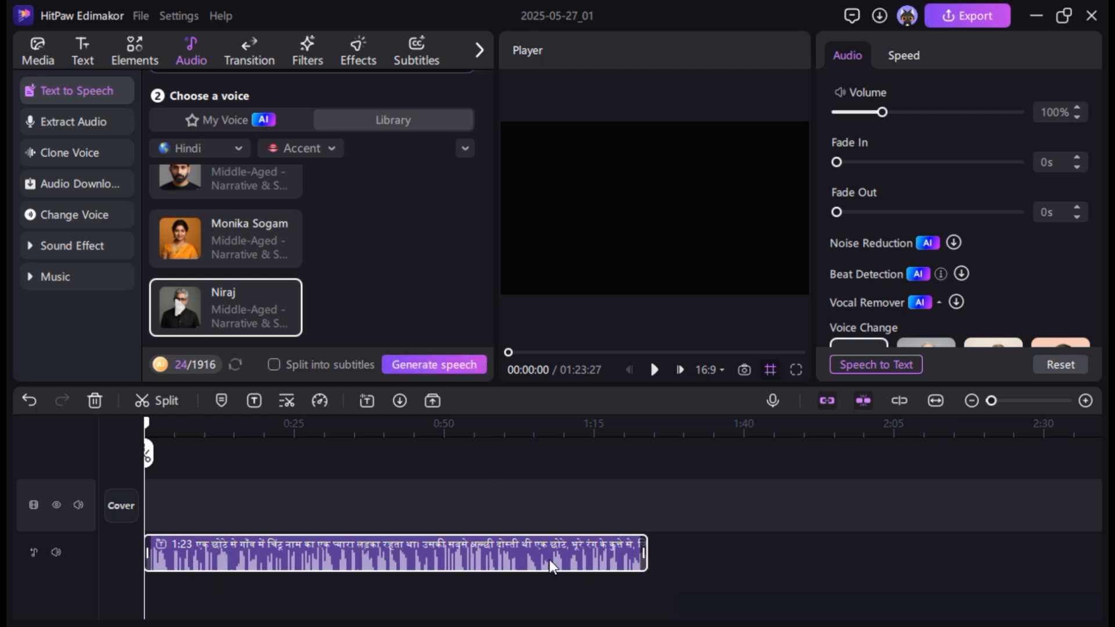
Place the clips Custom_2025_05_27 and (1) to (4) from My Creations in story order on the video track above the narration.
left_click(38, 55)
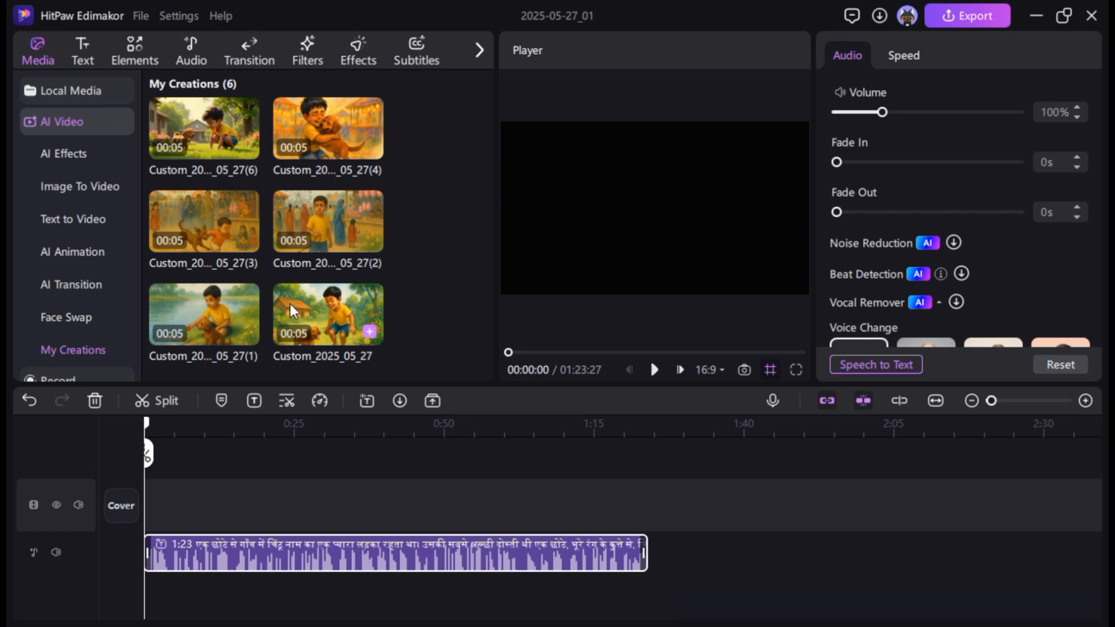
left_click_drag(323, 298, 159, 484)
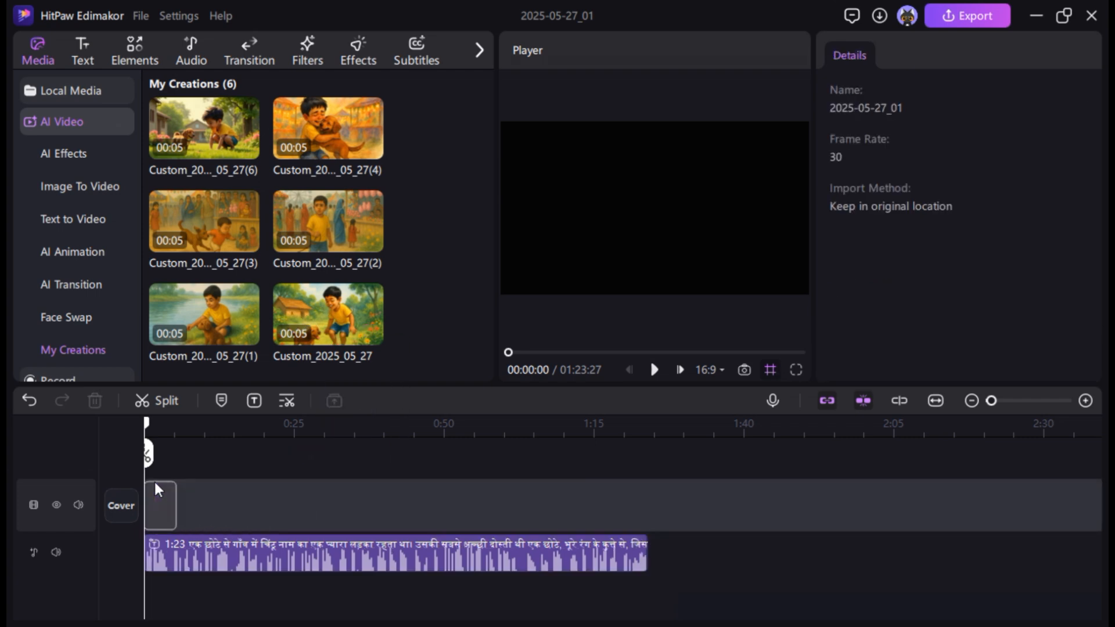
left_click(155, 486)
left_click_drag(218, 308, 237, 536)
left_click_drag(335, 212, 273, 502)
left_click_drag(226, 225, 348, 505)
left_click_drag(342, 226, 446, 534)
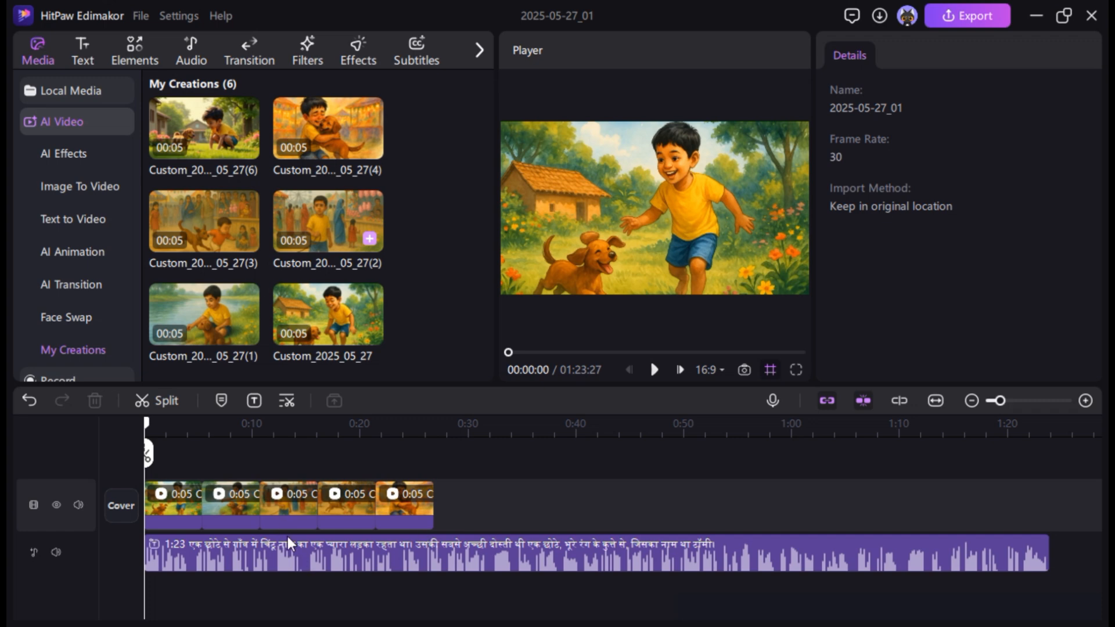
Check the clip duration options offered in Image To Video and return to My Creations.
left_click(195, 512)
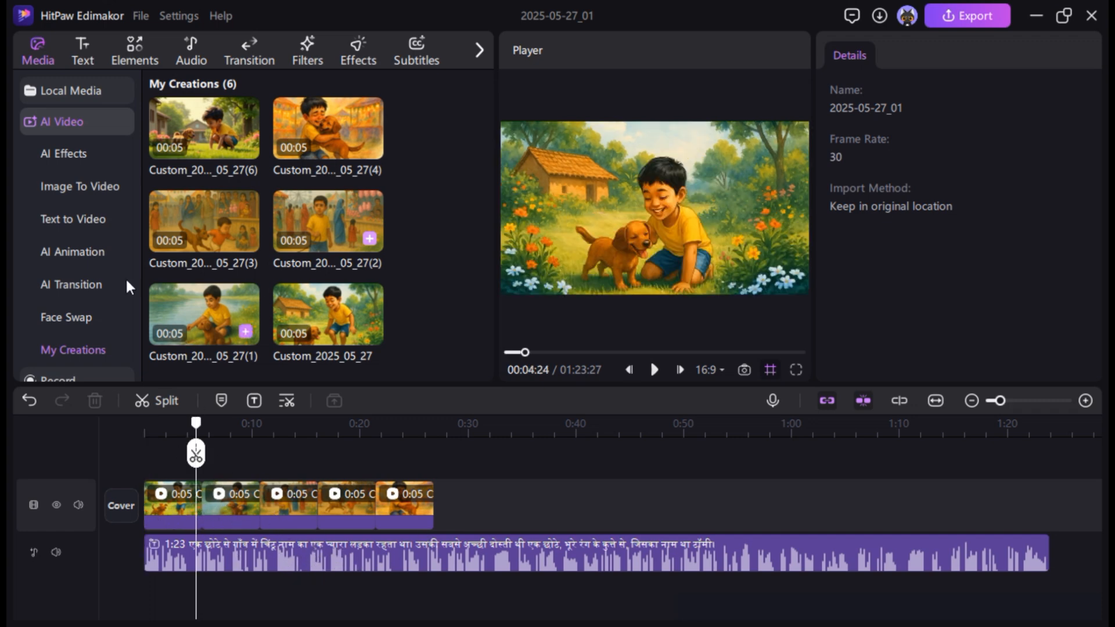
left_click(81, 190)
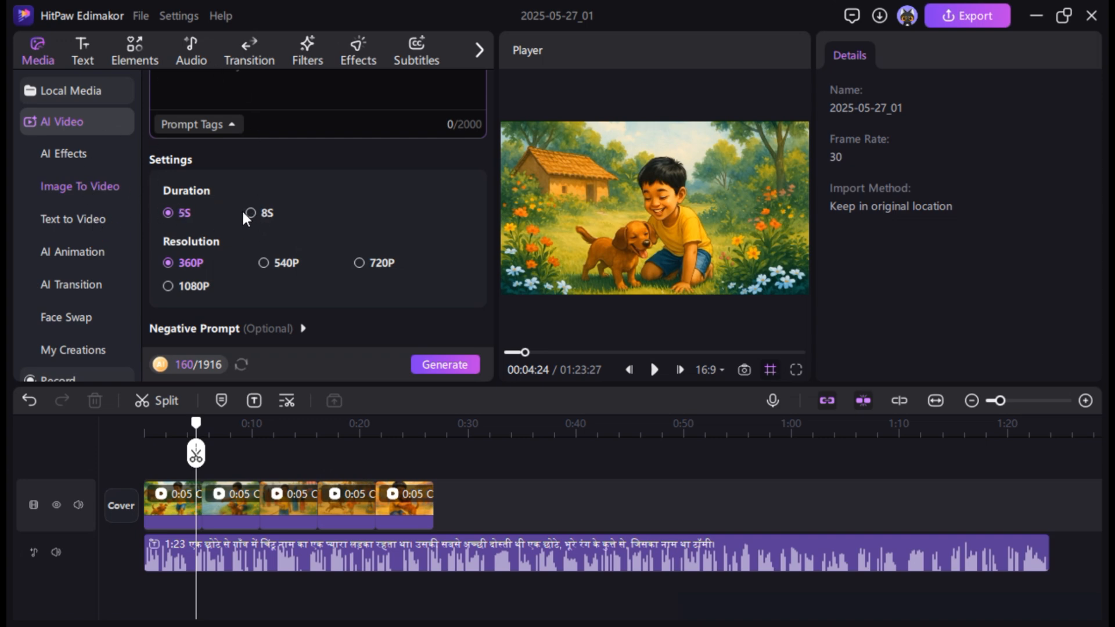
left_click(92, 347)
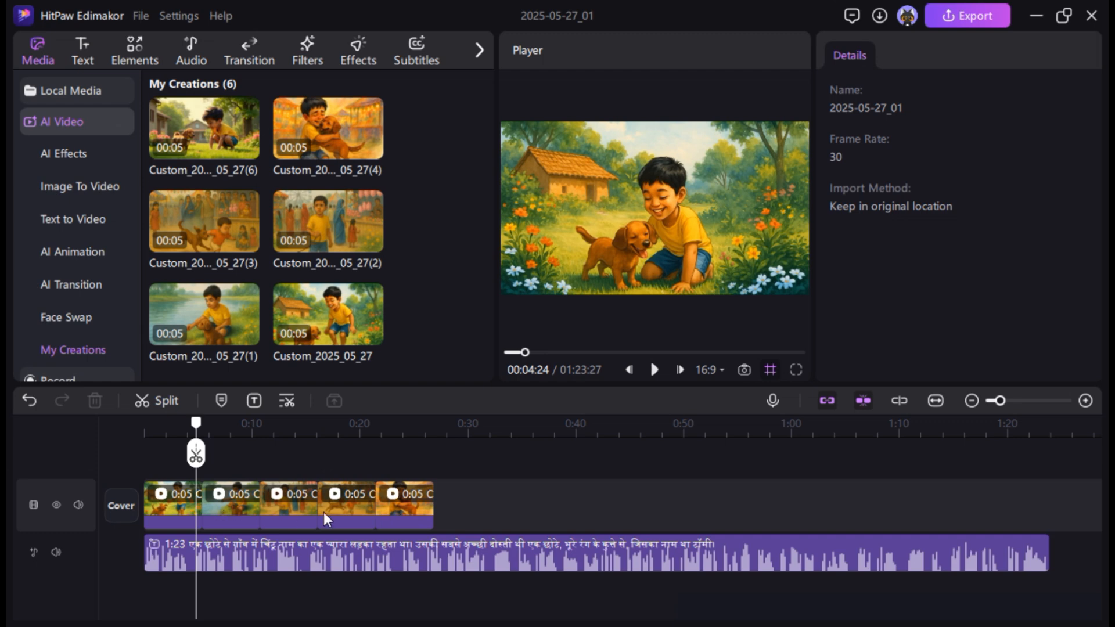
Slow the first garden clip and the riverside clip on the timeline to 0.4x uniform speed.
left_click(174, 511)
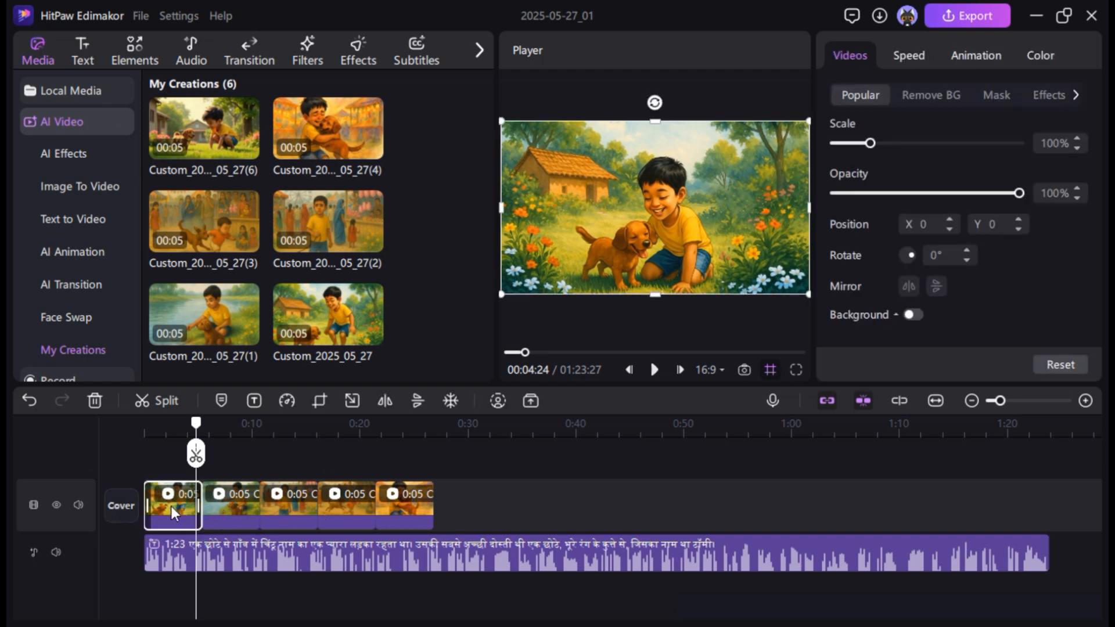
left_click(909, 58)
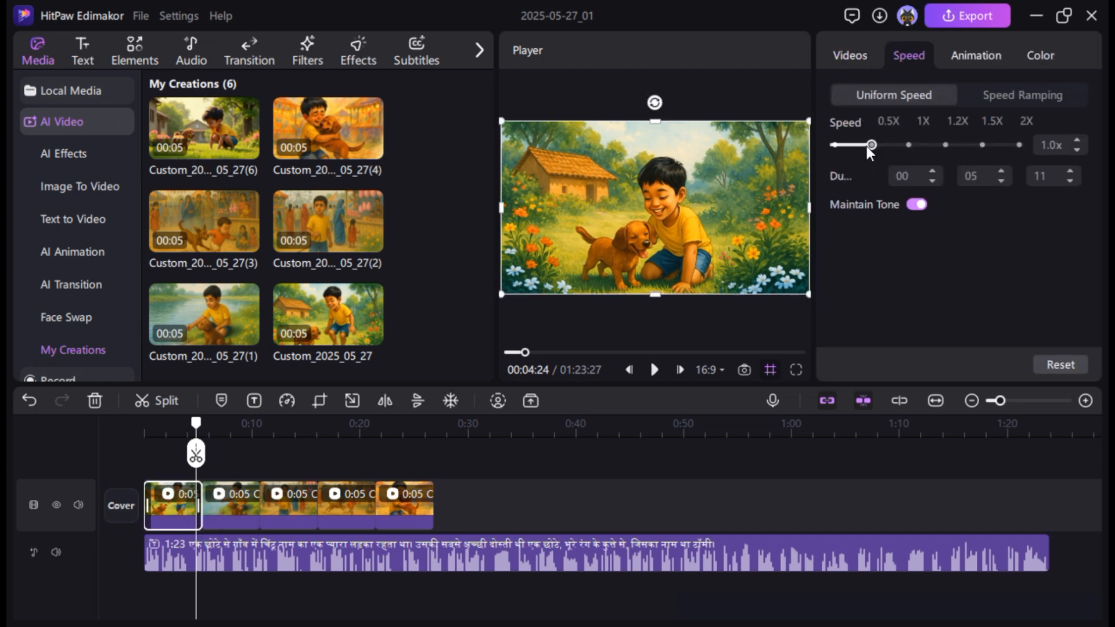
left_click(850, 147)
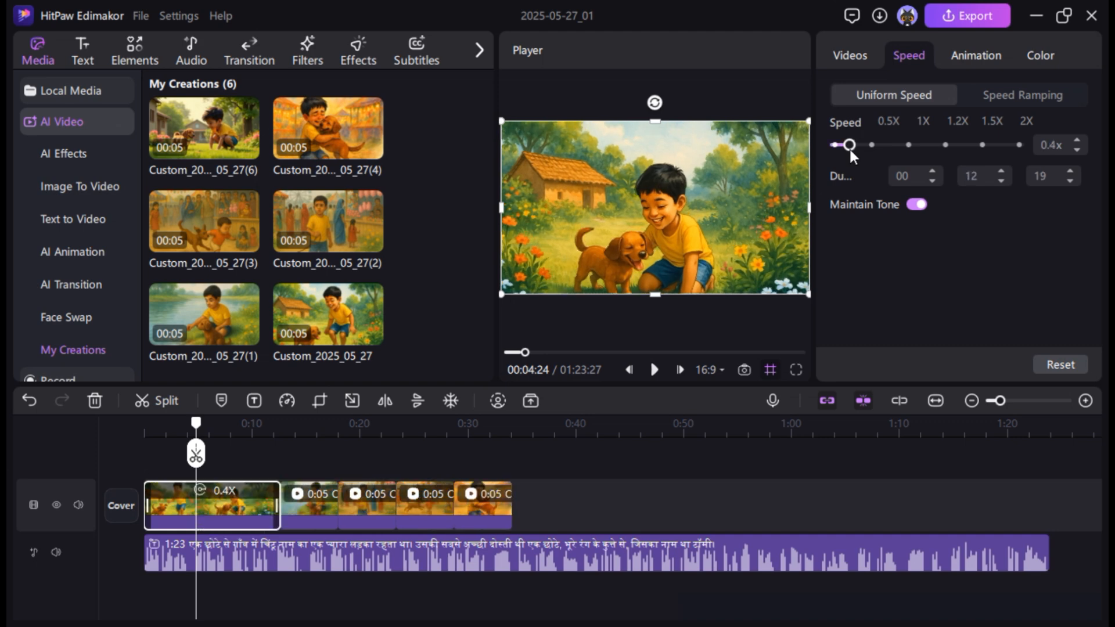
left_click(847, 149)
left_click(347, 520)
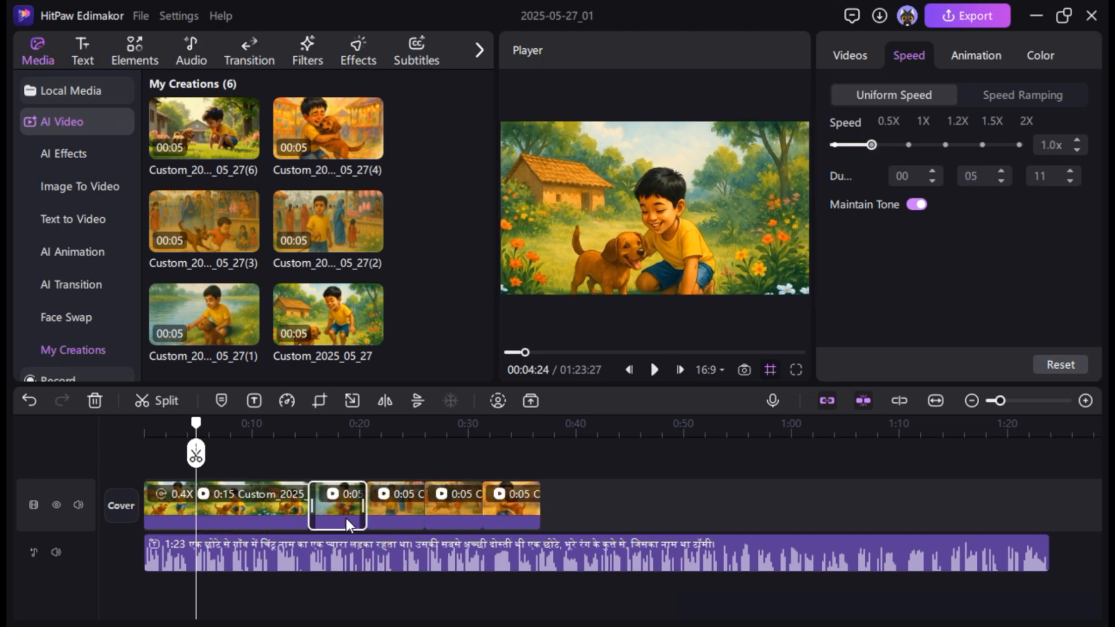
left_click_drag(856, 146, 849, 146)
Slow the third timeline clip to 0.4x, the fourth to 0.2x and the fifth to 0.3x uniform speed.
left_click(485, 515)
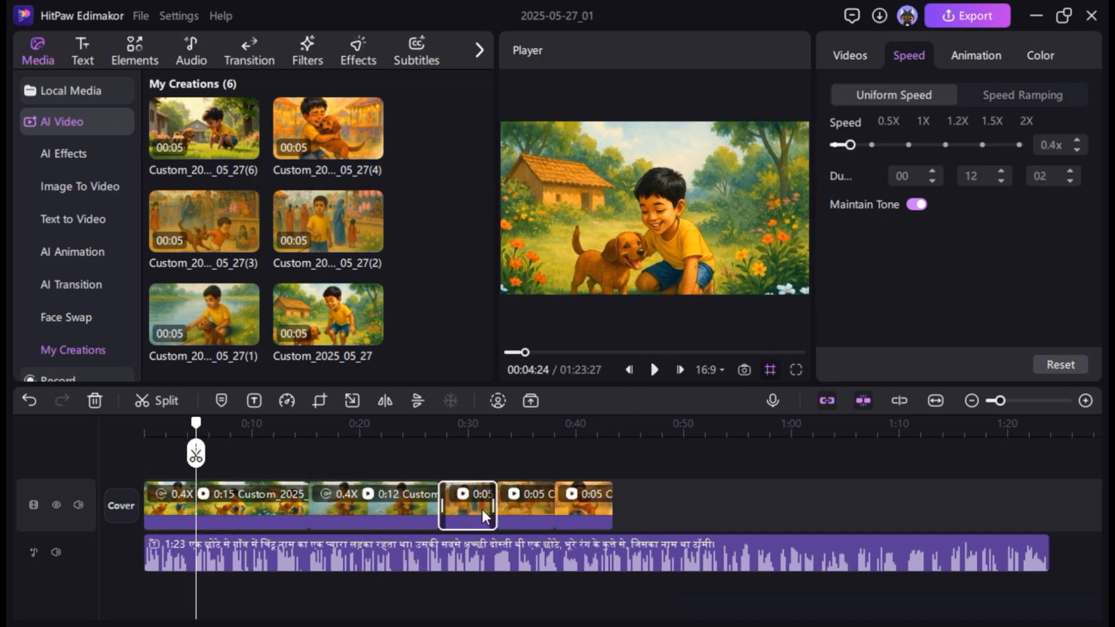
left_click(852, 147)
left_click(851, 146)
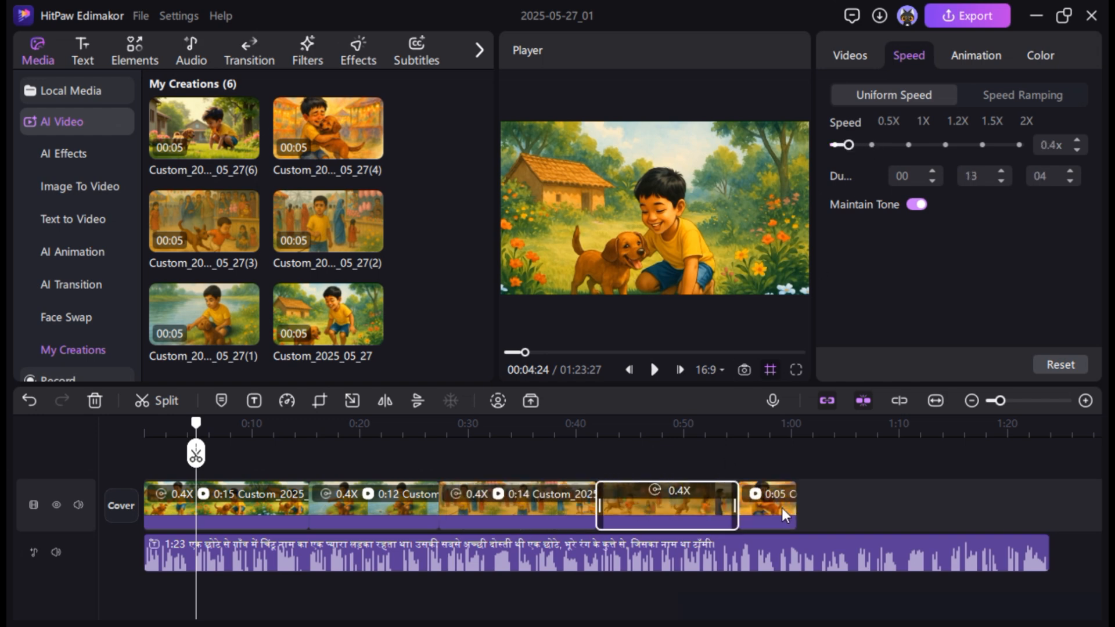
left_click(842, 146)
left_click(641, 511)
left_click(838, 147)
Stretch the riverside clip to about 14 seconds at 0.4x speed and return the playhead to the timeline start.
left_click(405, 519)
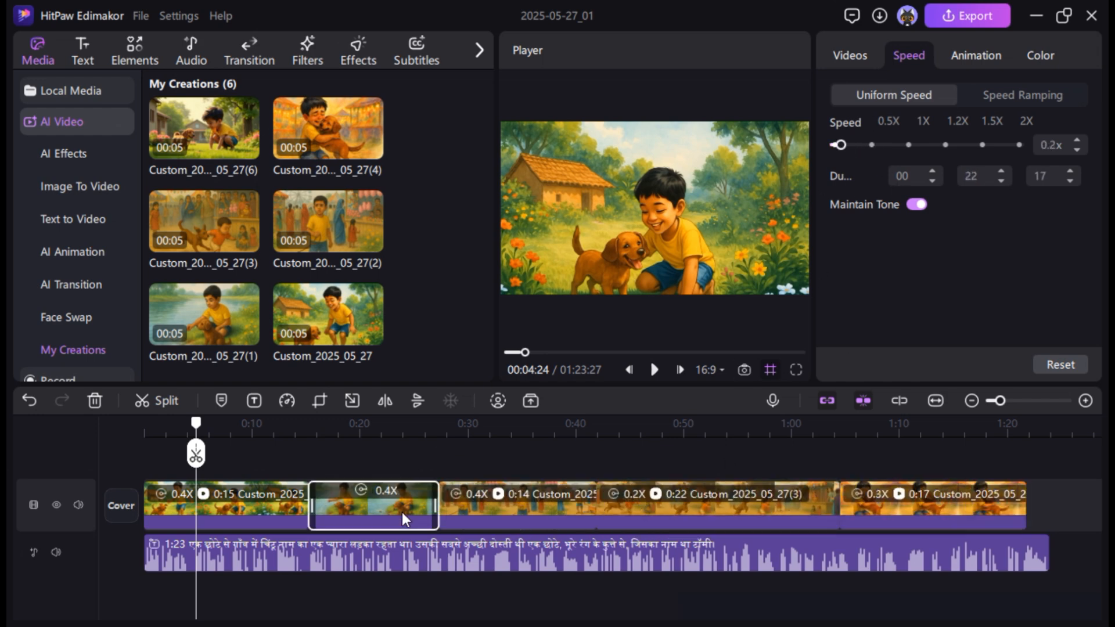
left_click(846, 146)
key("Home")
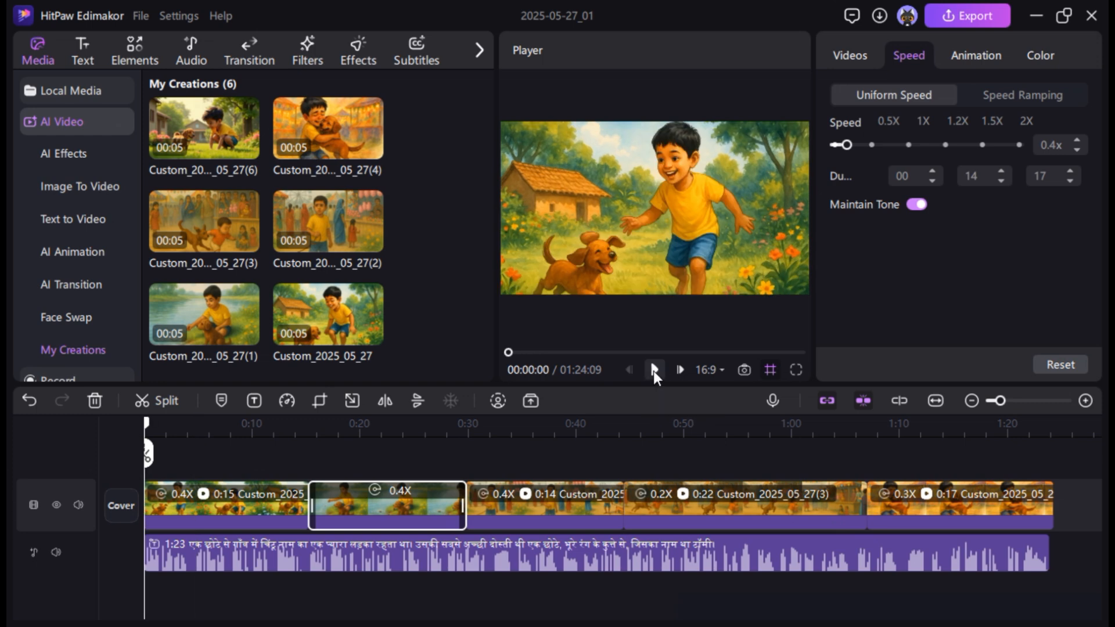
Play the timed story video from the start and look through the transition, filter, effect and audio libraries.
left_click(654, 370)
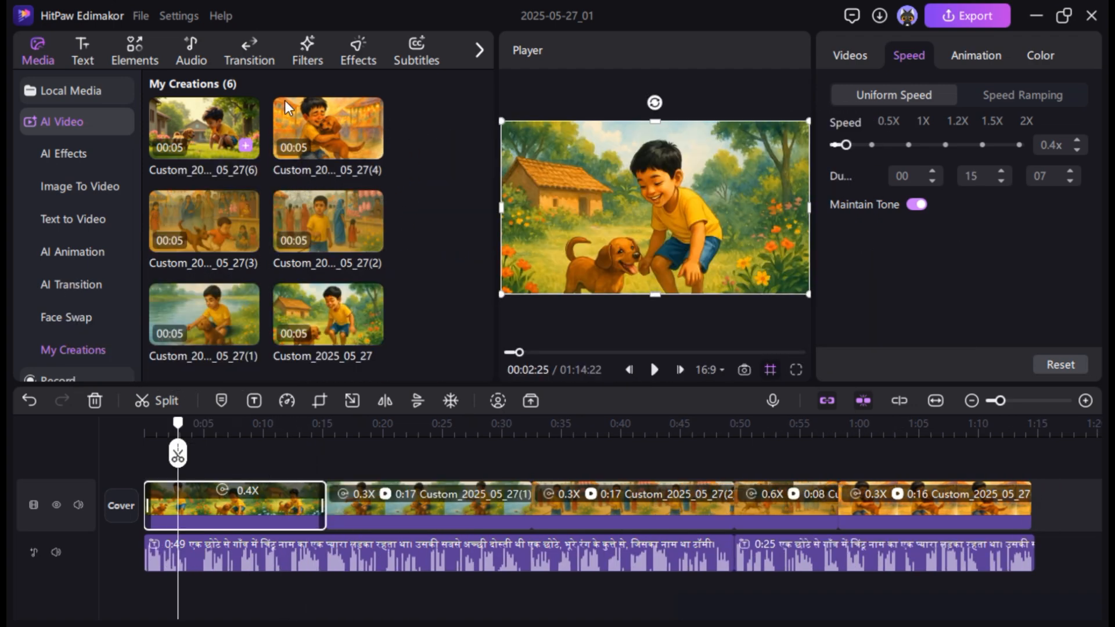
left_click(254, 64)
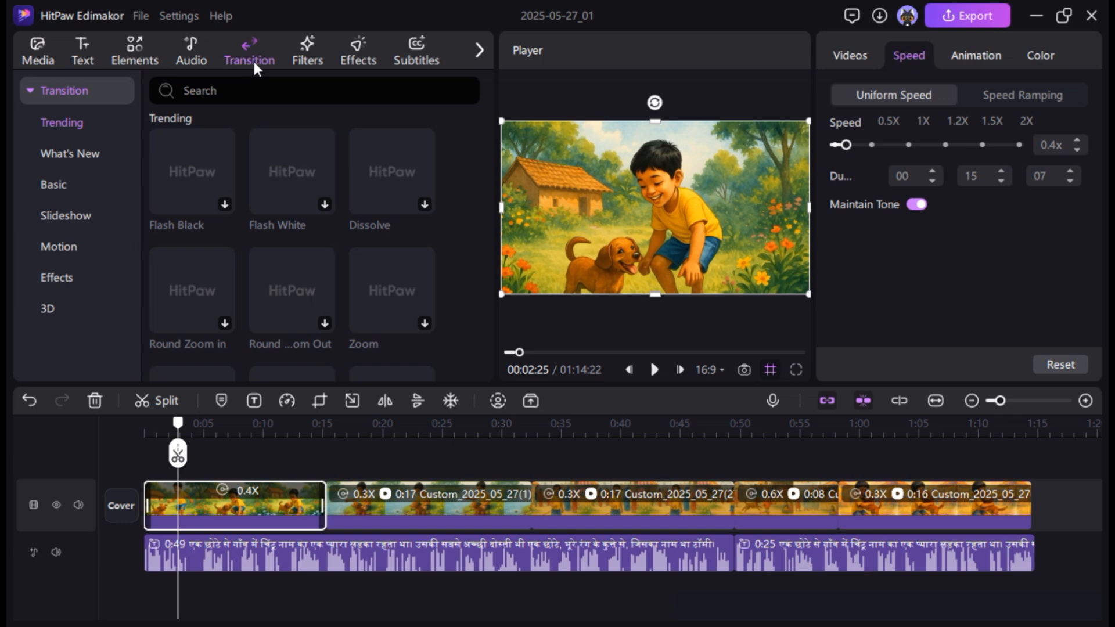
left_click(308, 63)
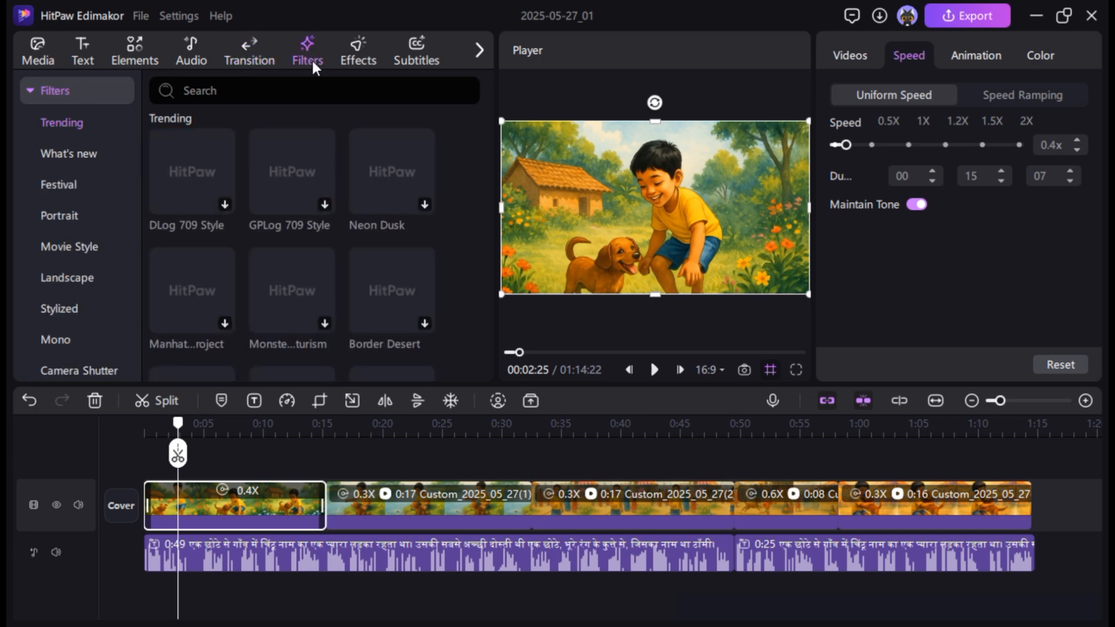
left_click(351, 66)
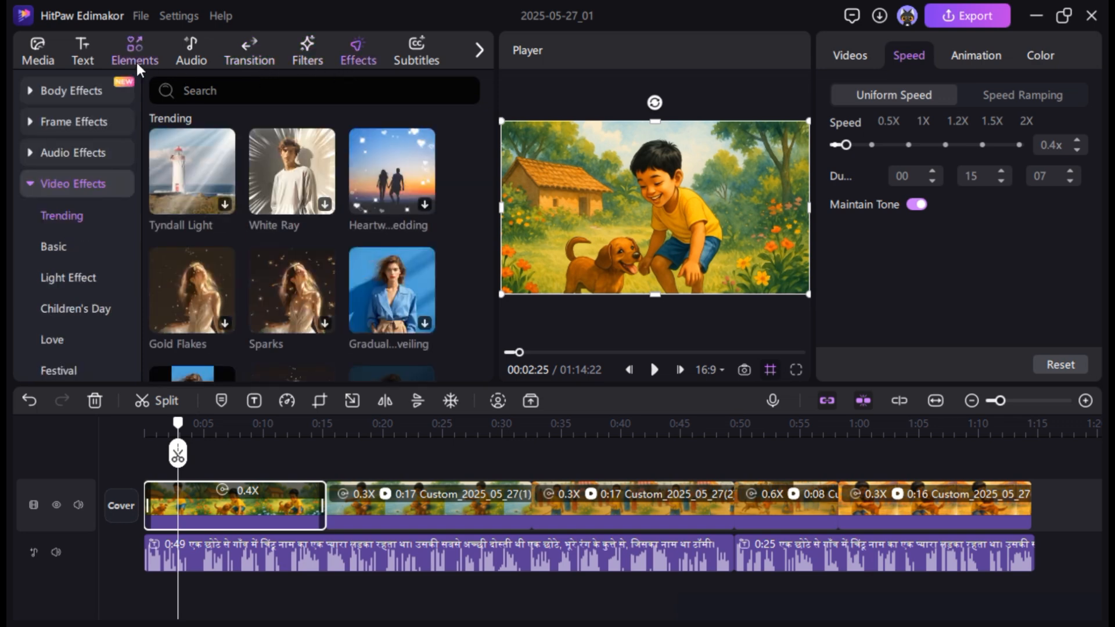
left_click(198, 63)
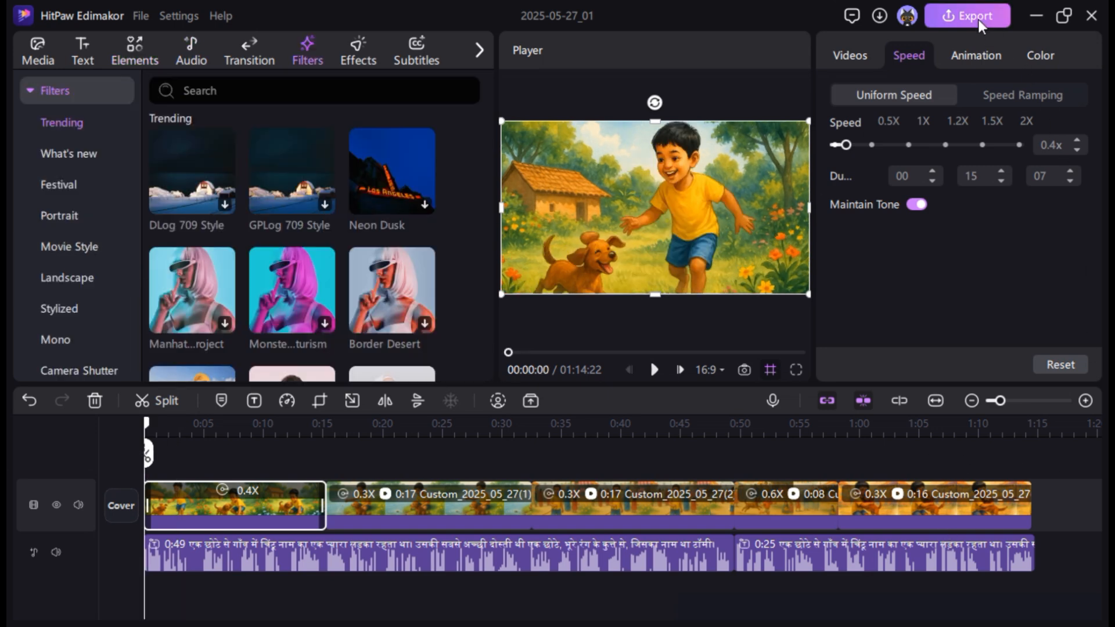
Export the story video as an MP4 at 1080P resolution with the H264, recommended bit rate and 30 fps settings.
left_click(979, 21)
left_click(726, 198)
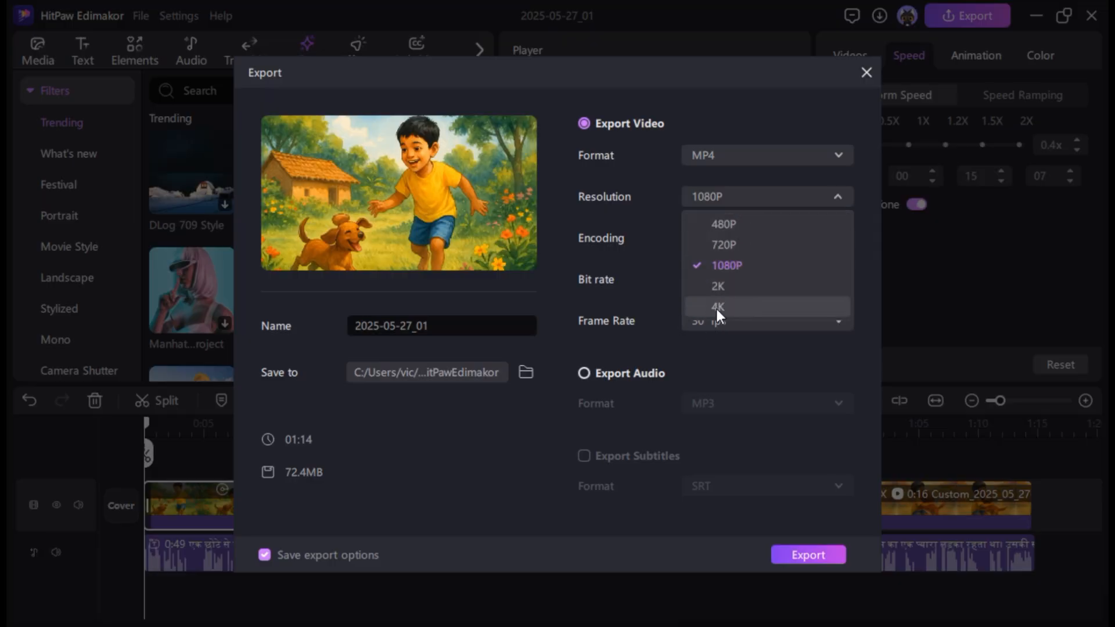
left_click(729, 265)
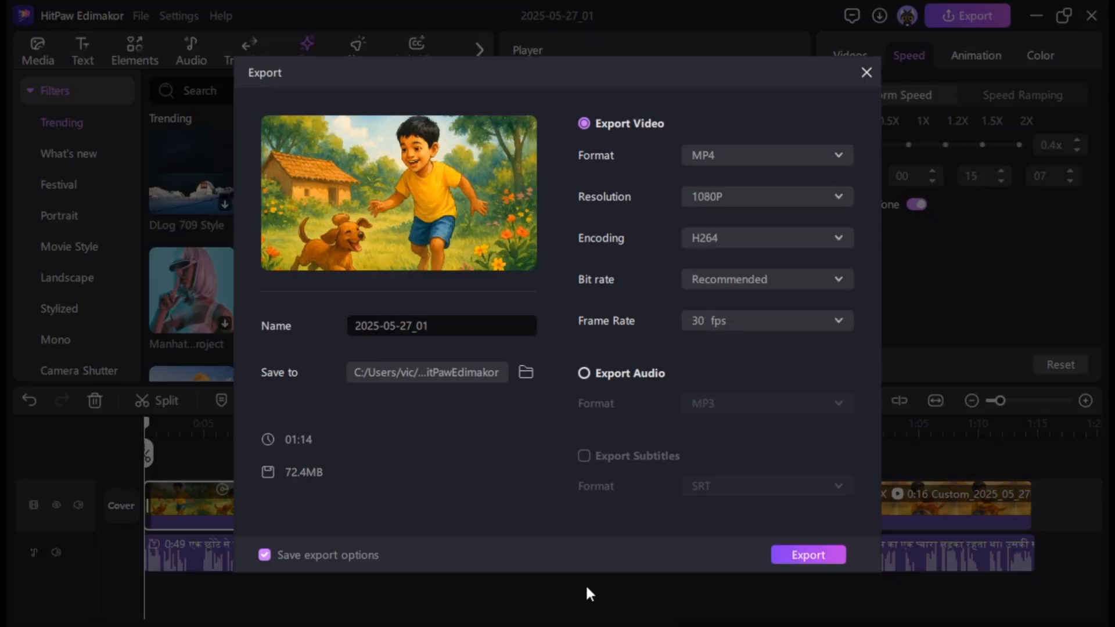
left_click(808, 555)
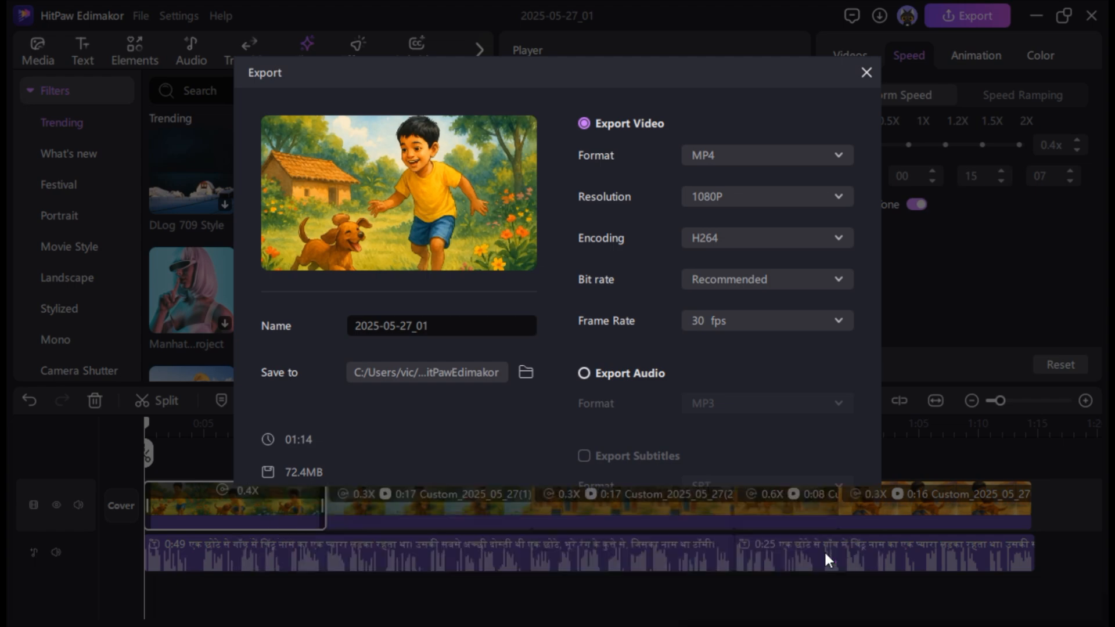